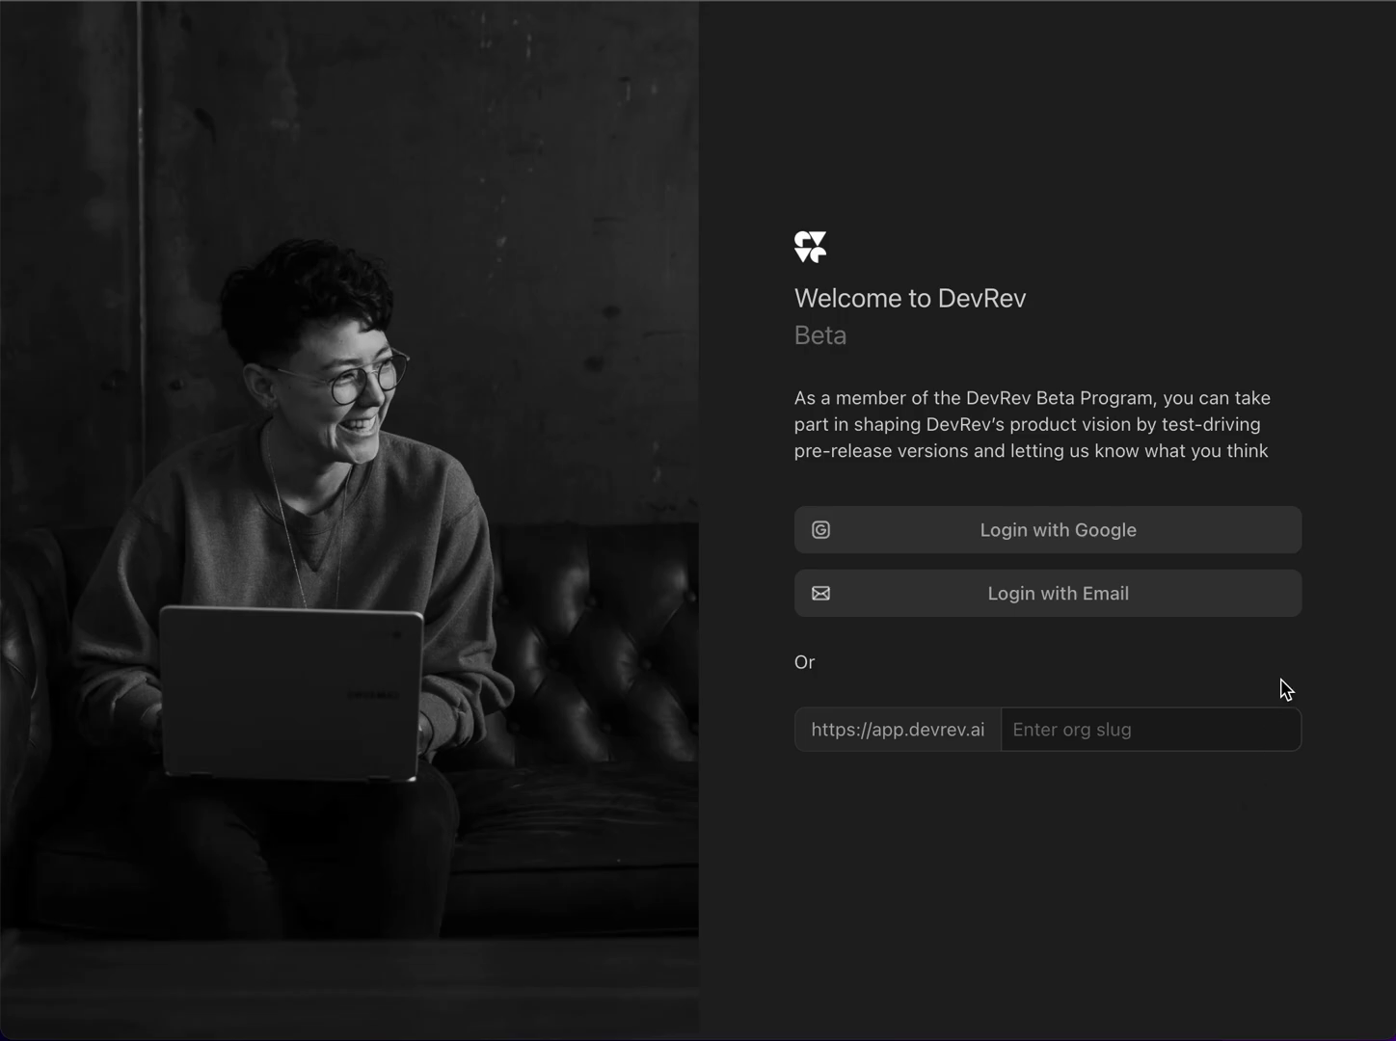
Sign in with Google and create the 'Maple Tech' DevOrg with slug 'maple-tech'.
click(1229, 547)
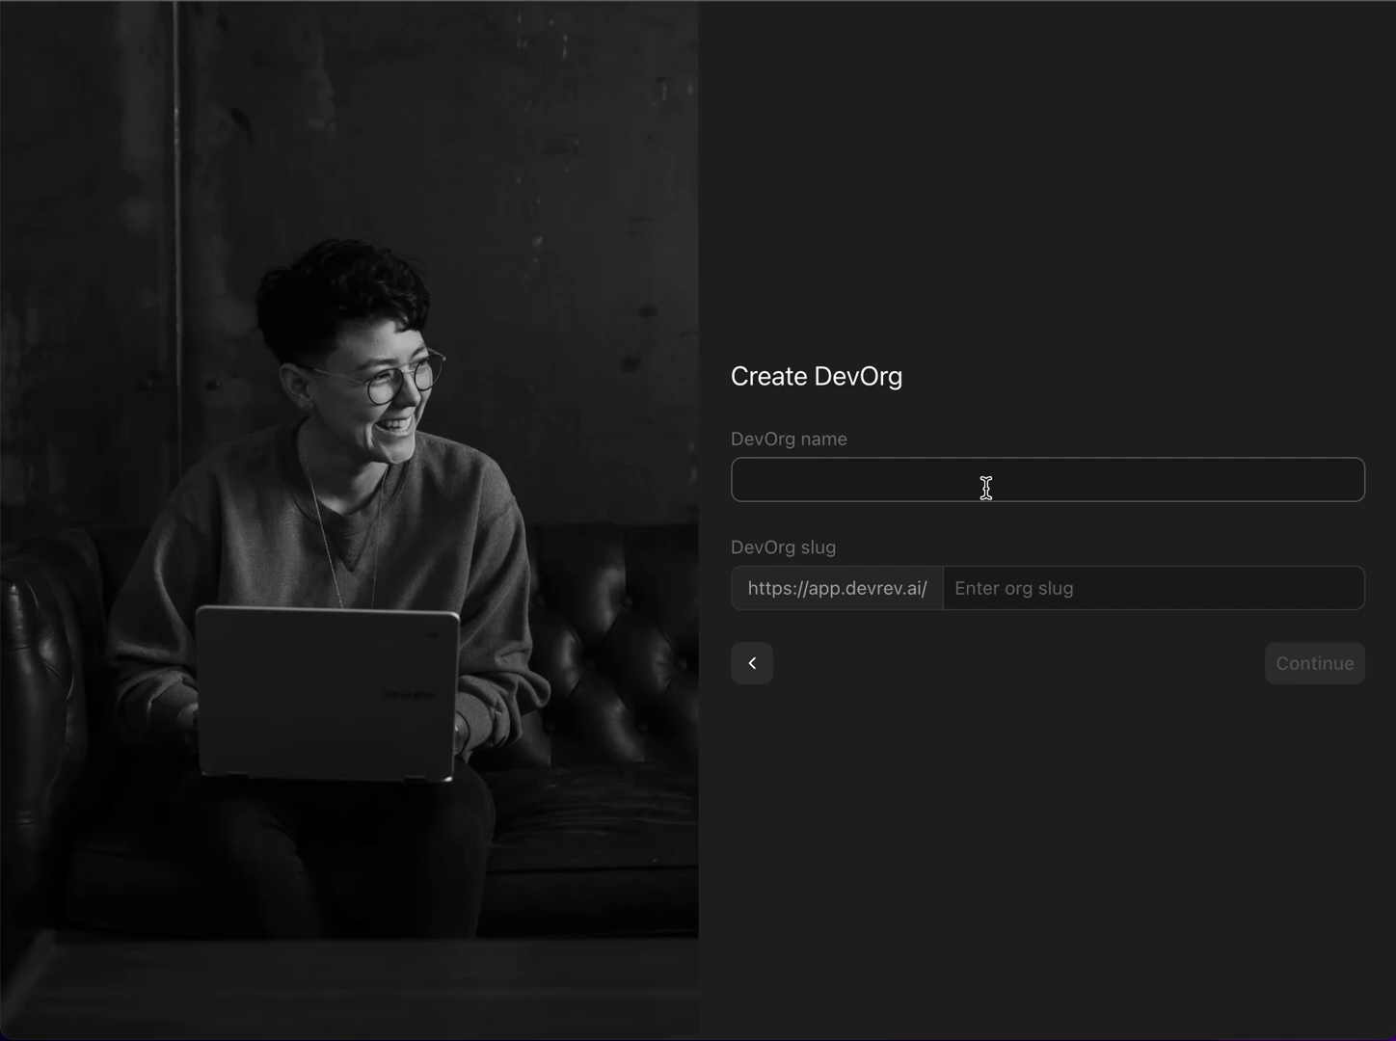
text(Maple Tech)
click(1088, 579)
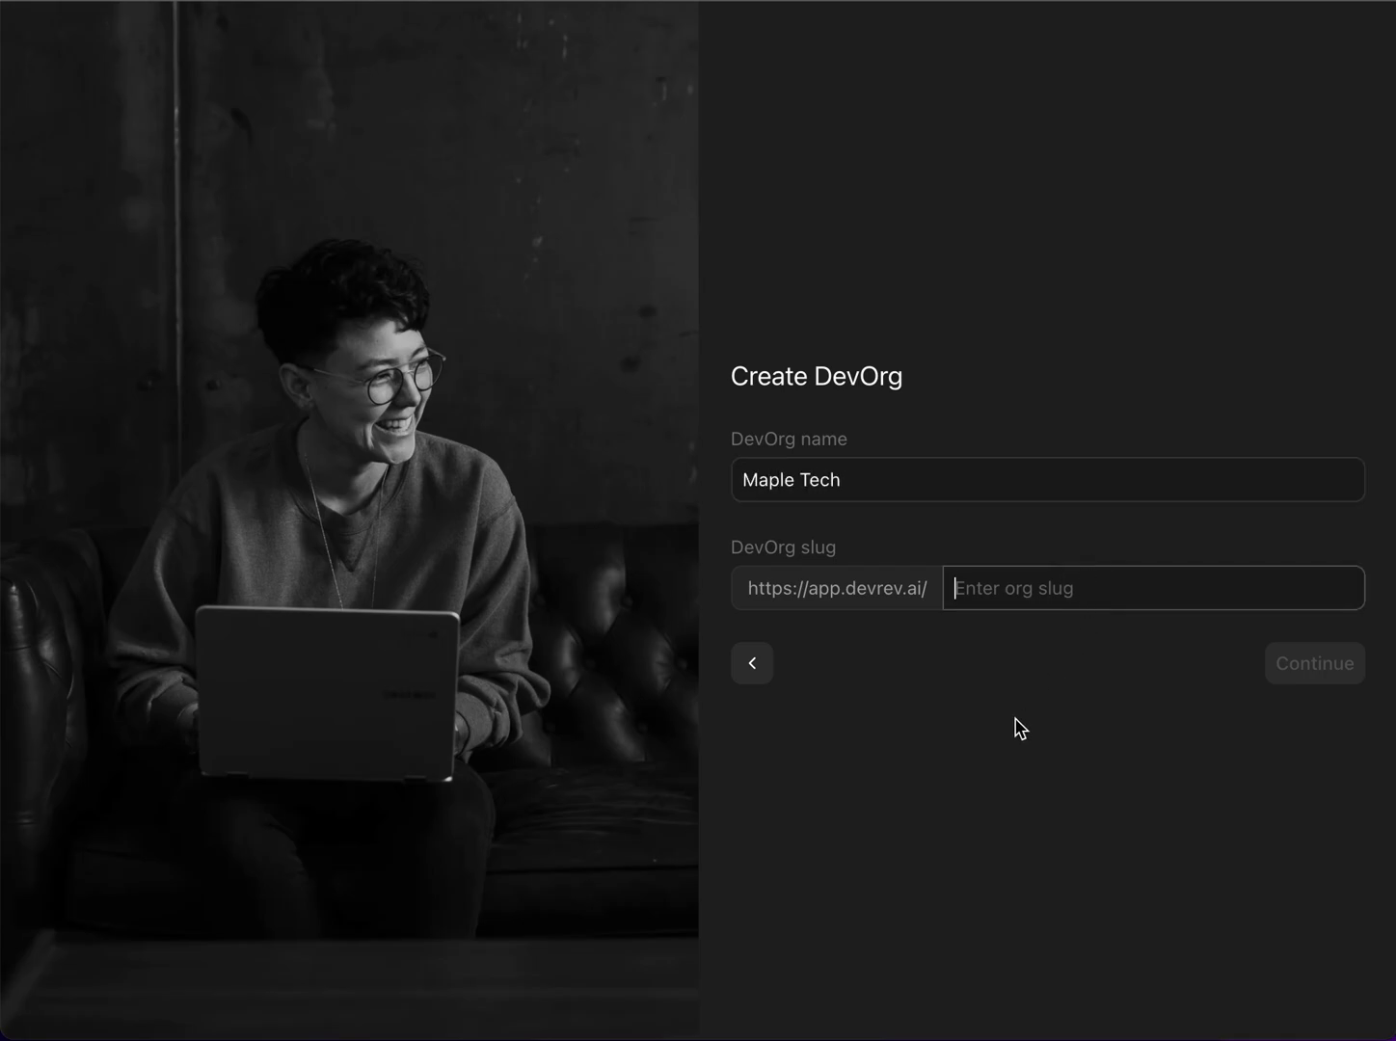
text(ma)
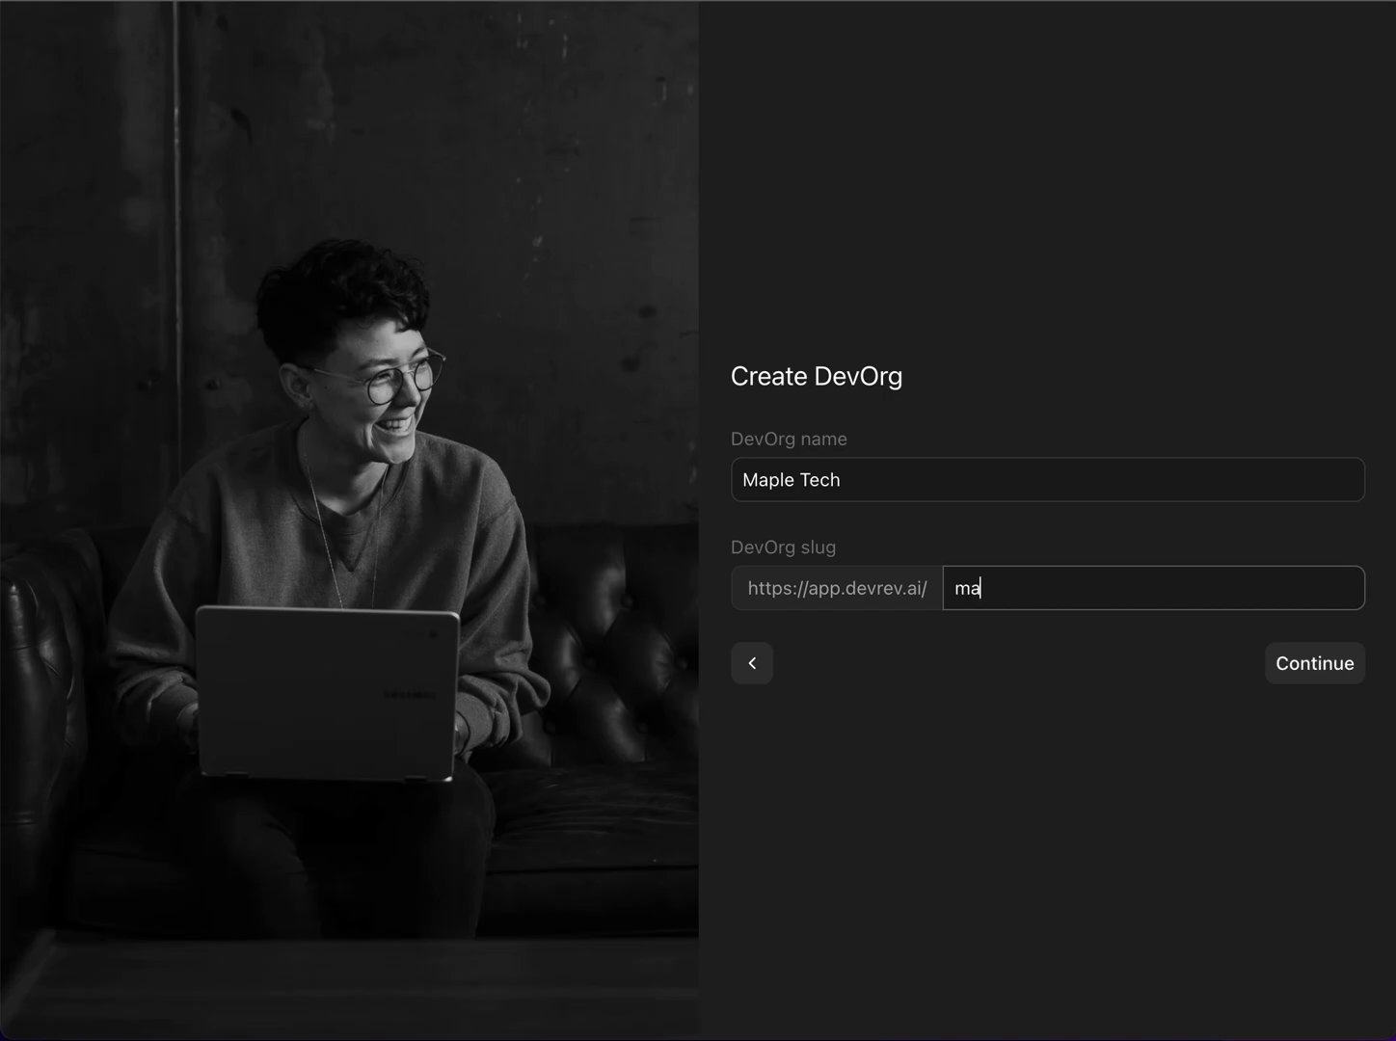
text(ple-tech)
key(Return)
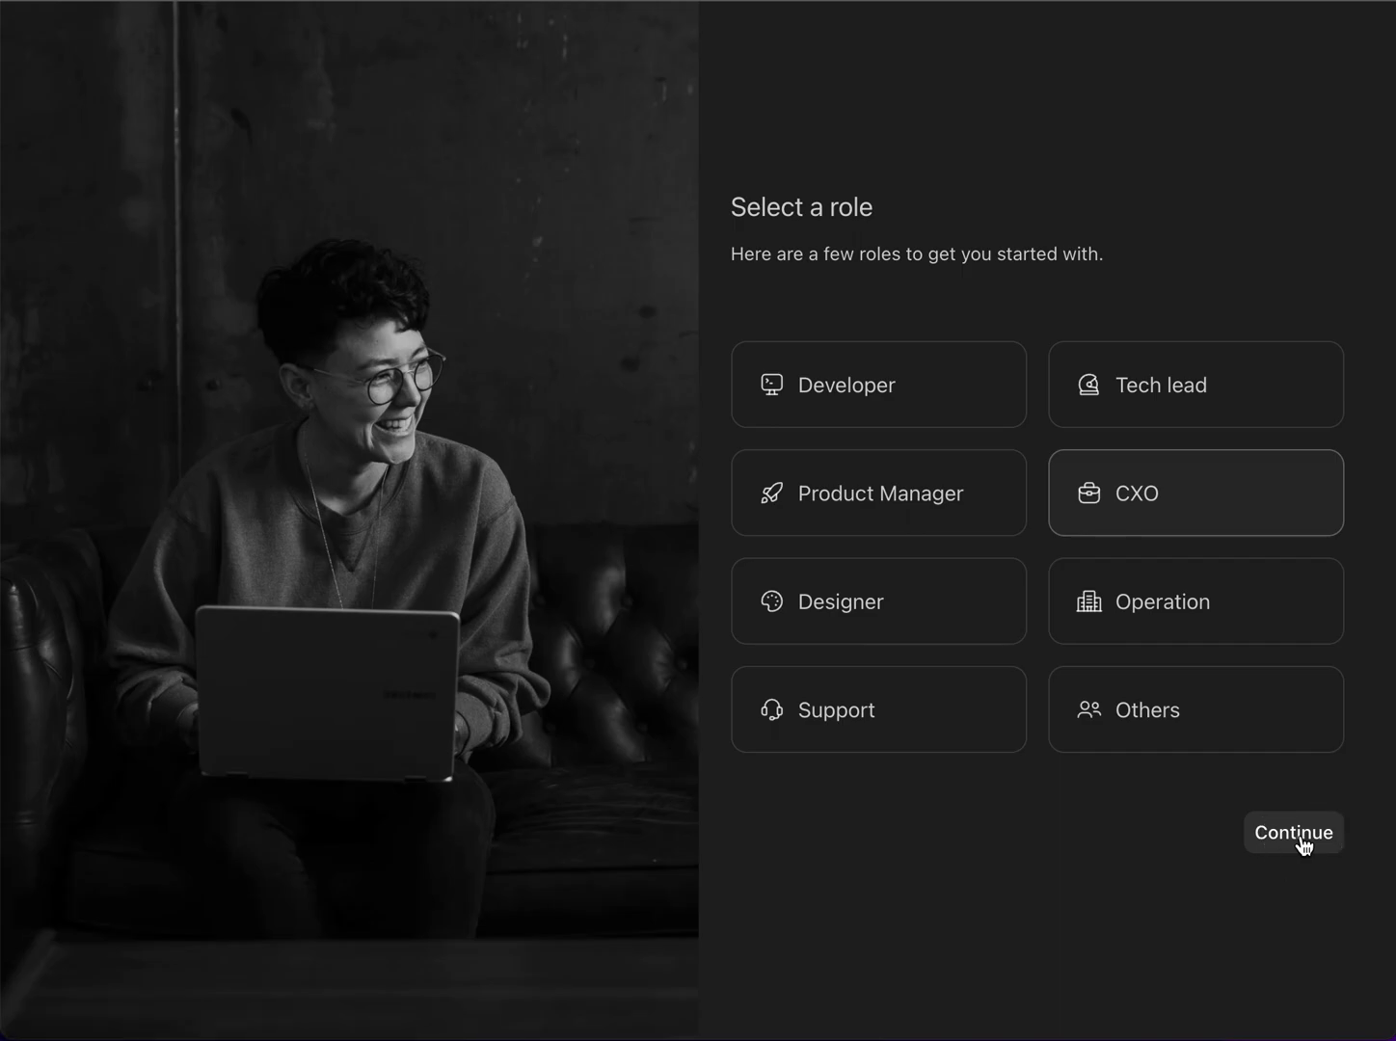
Continue past role selection and send invites to two teammate email addresses.
click(1304, 841)
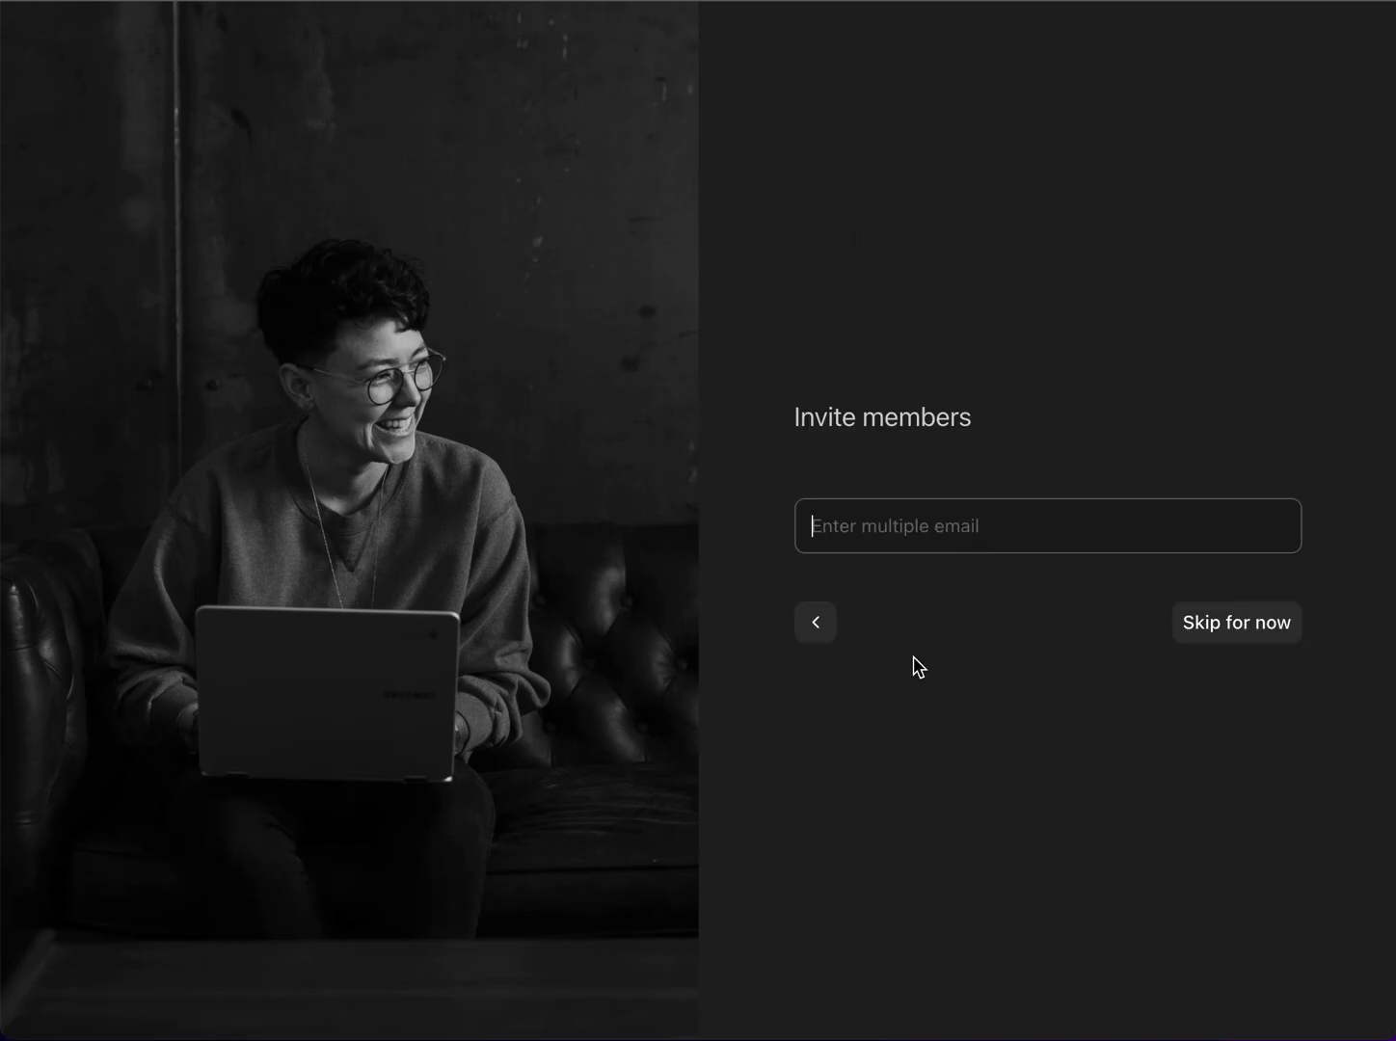
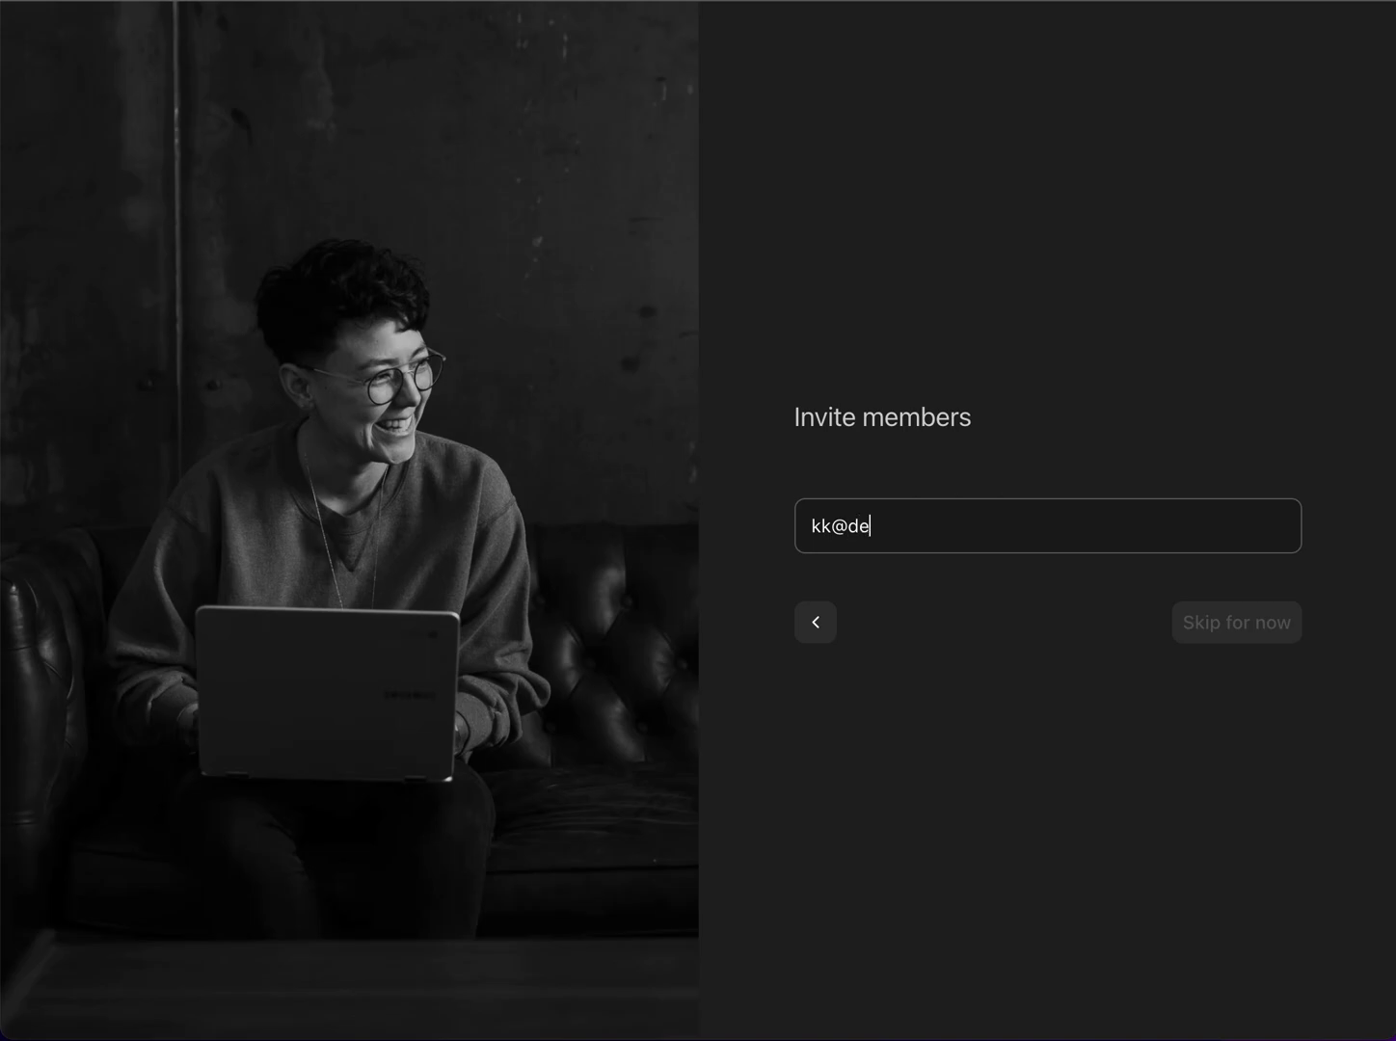
key(Return)
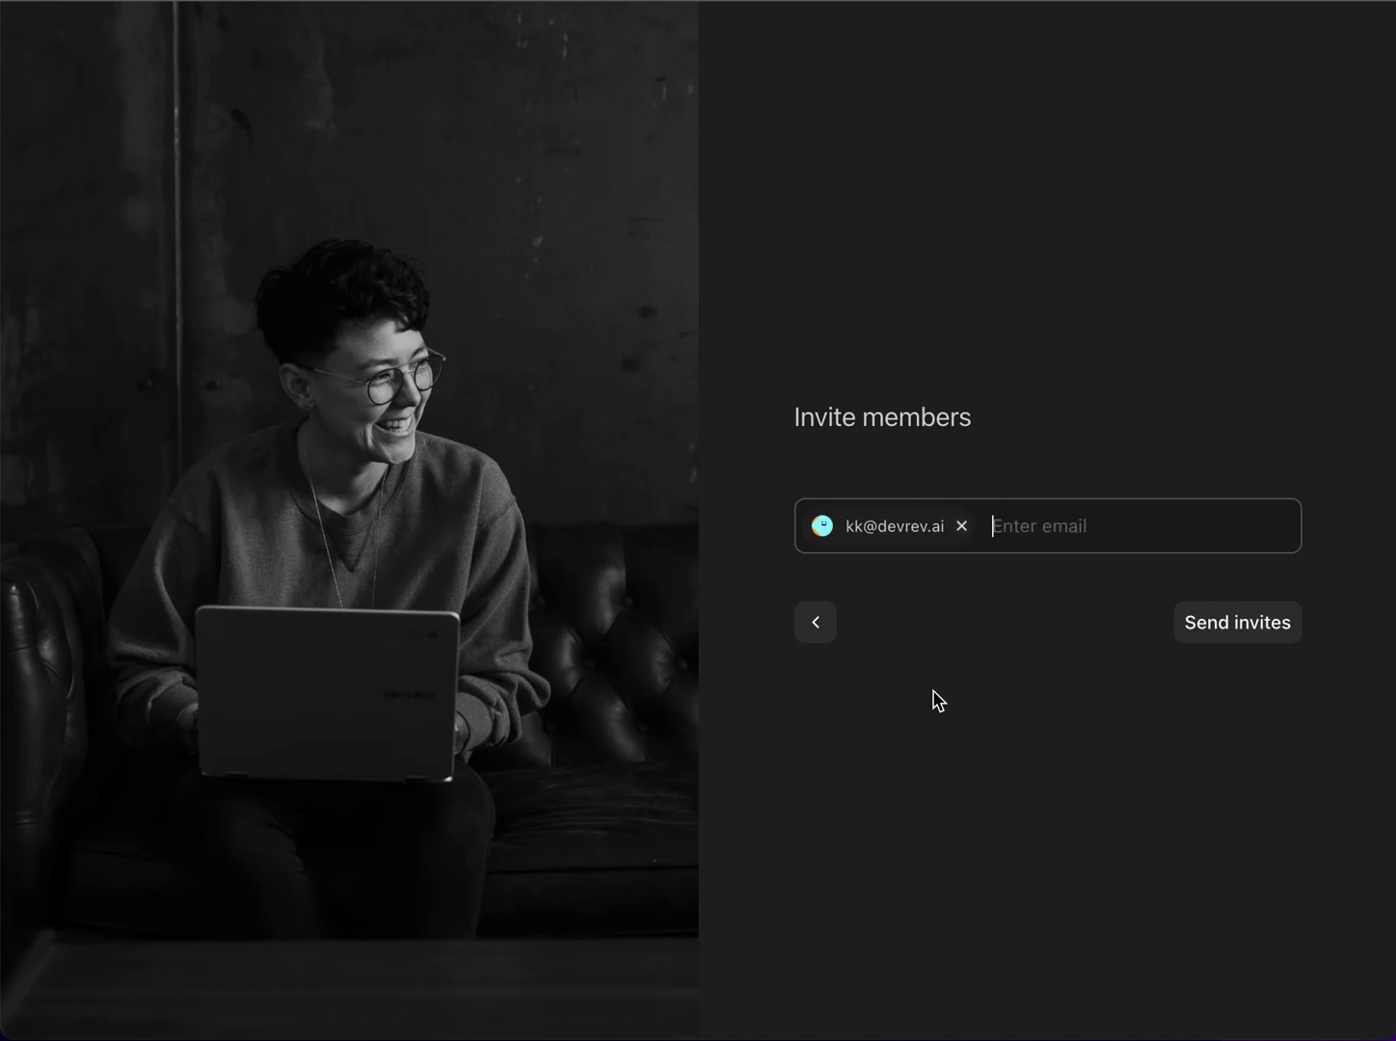
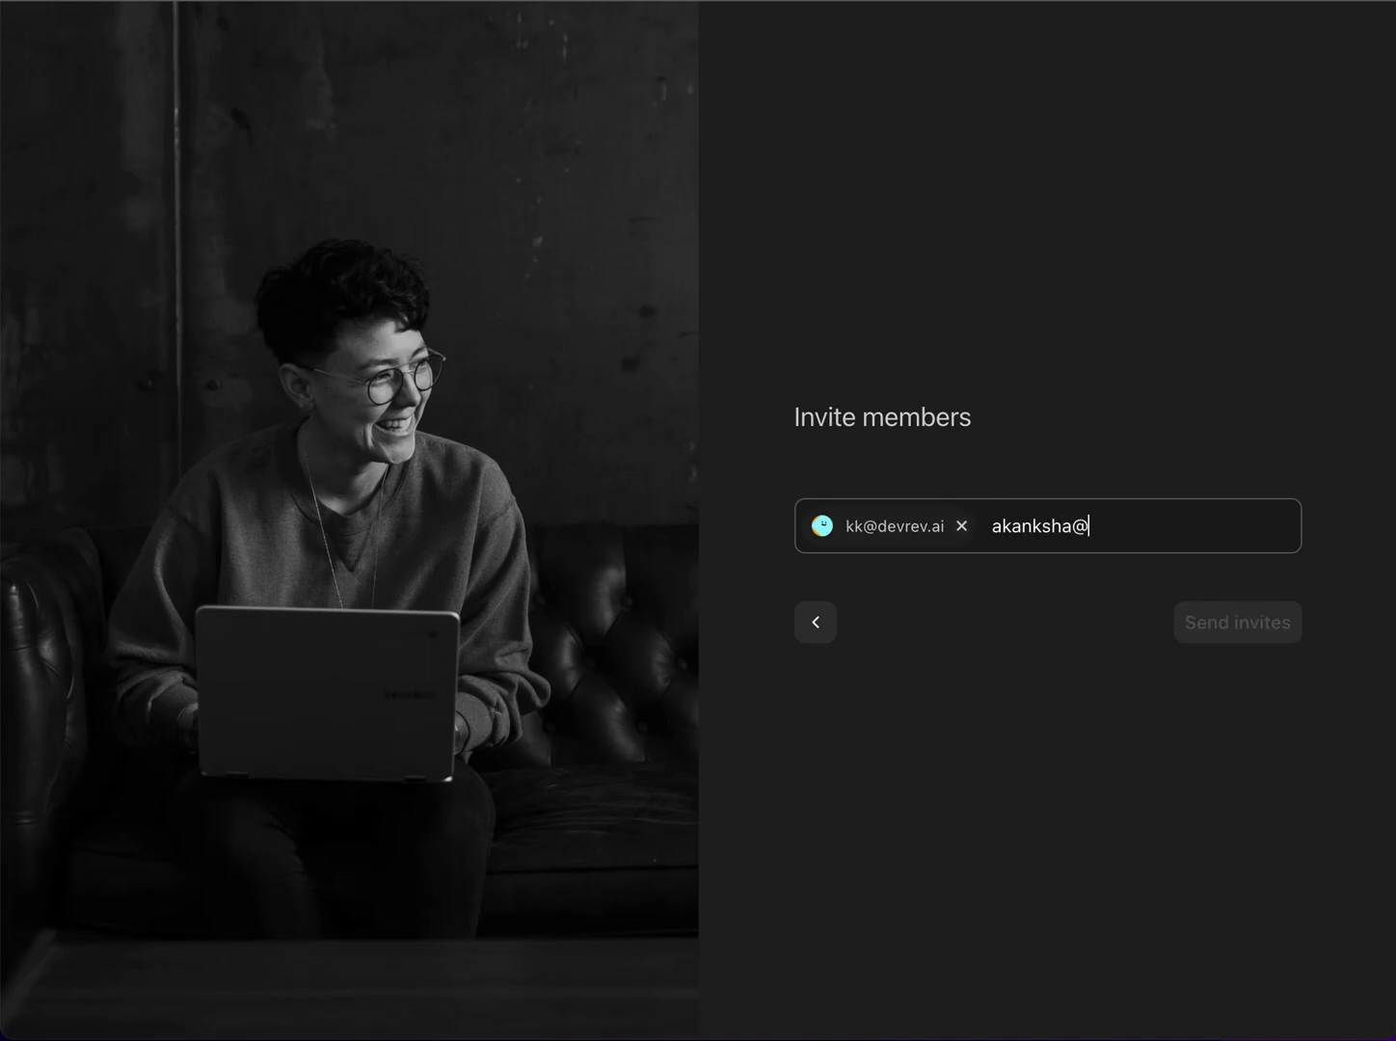
key(Return)
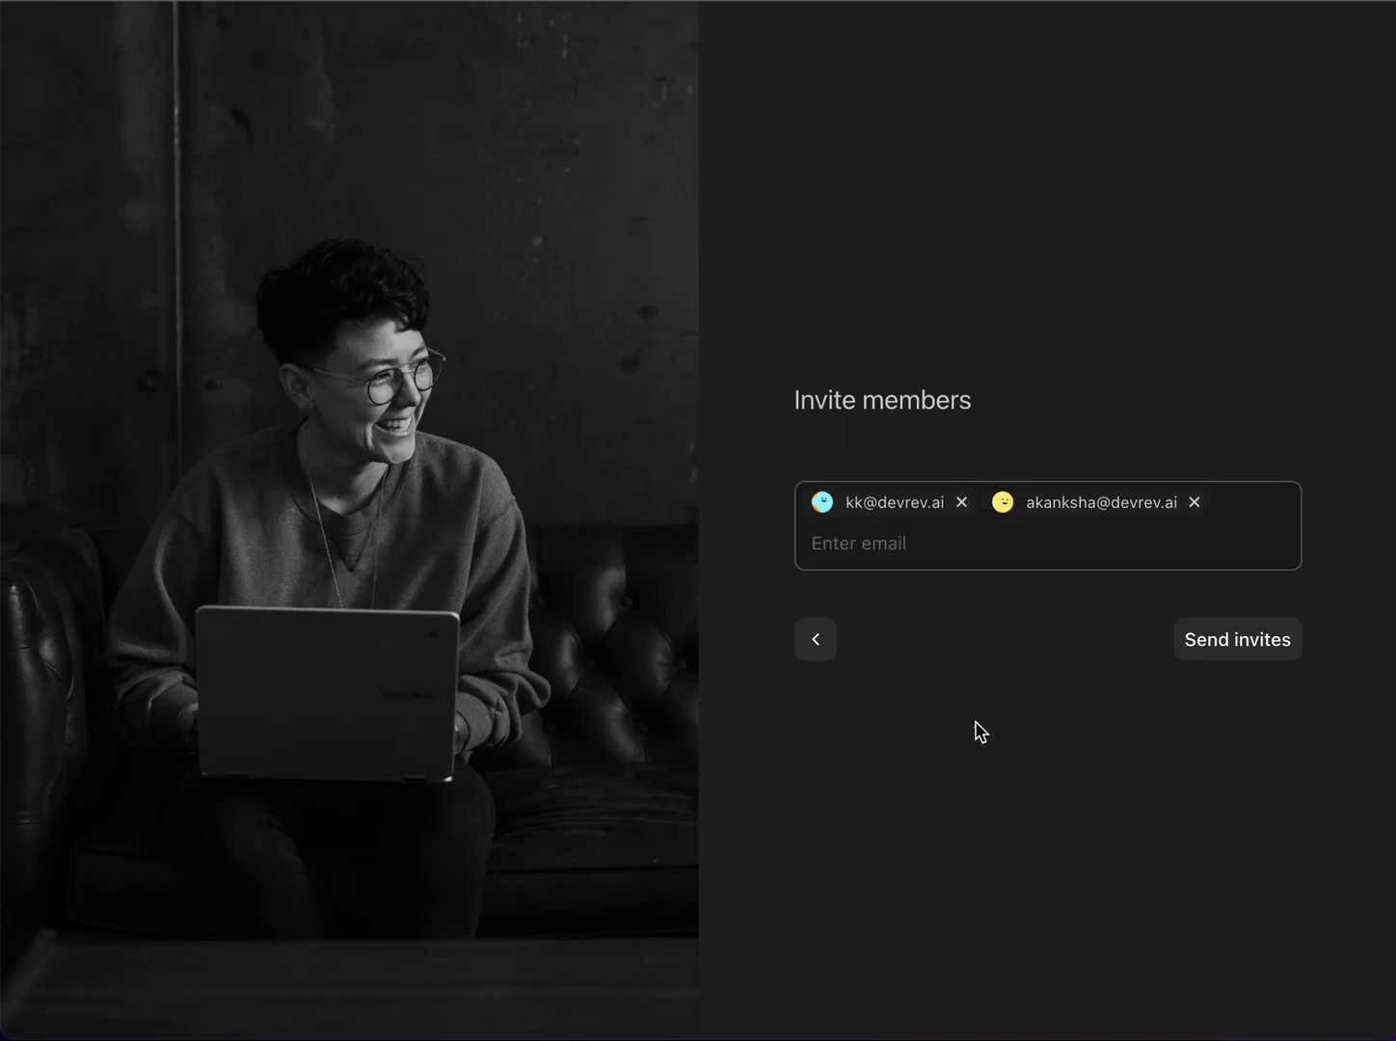
click(1255, 652)
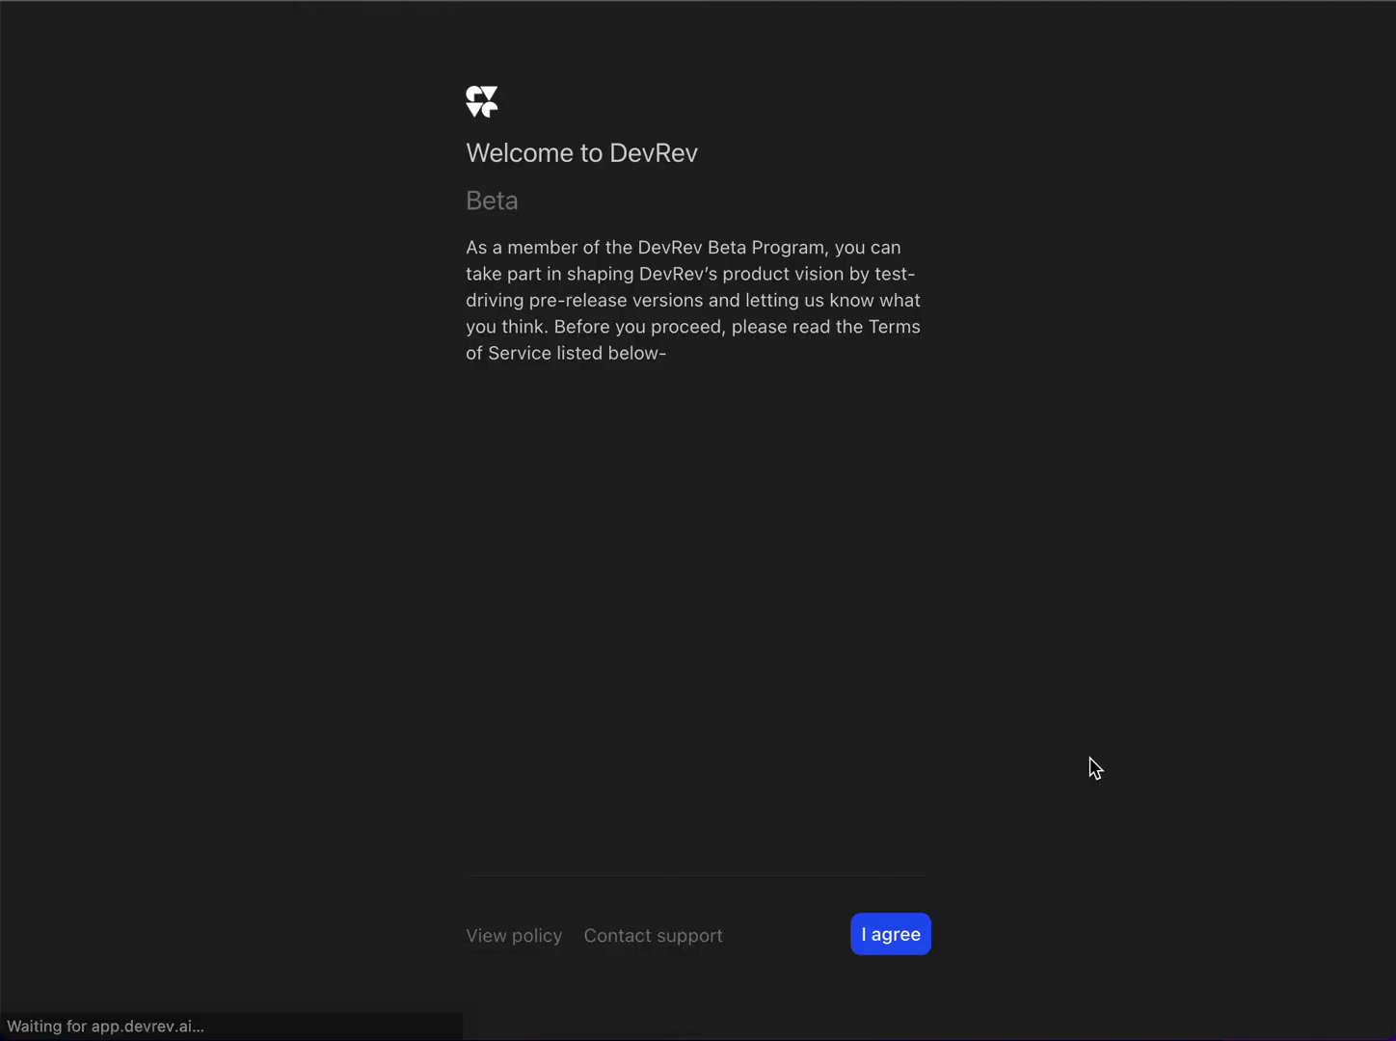
Agree to the terms and rename the new product from 'Maple Tech' to 'Maple Software'.
click(890, 934)
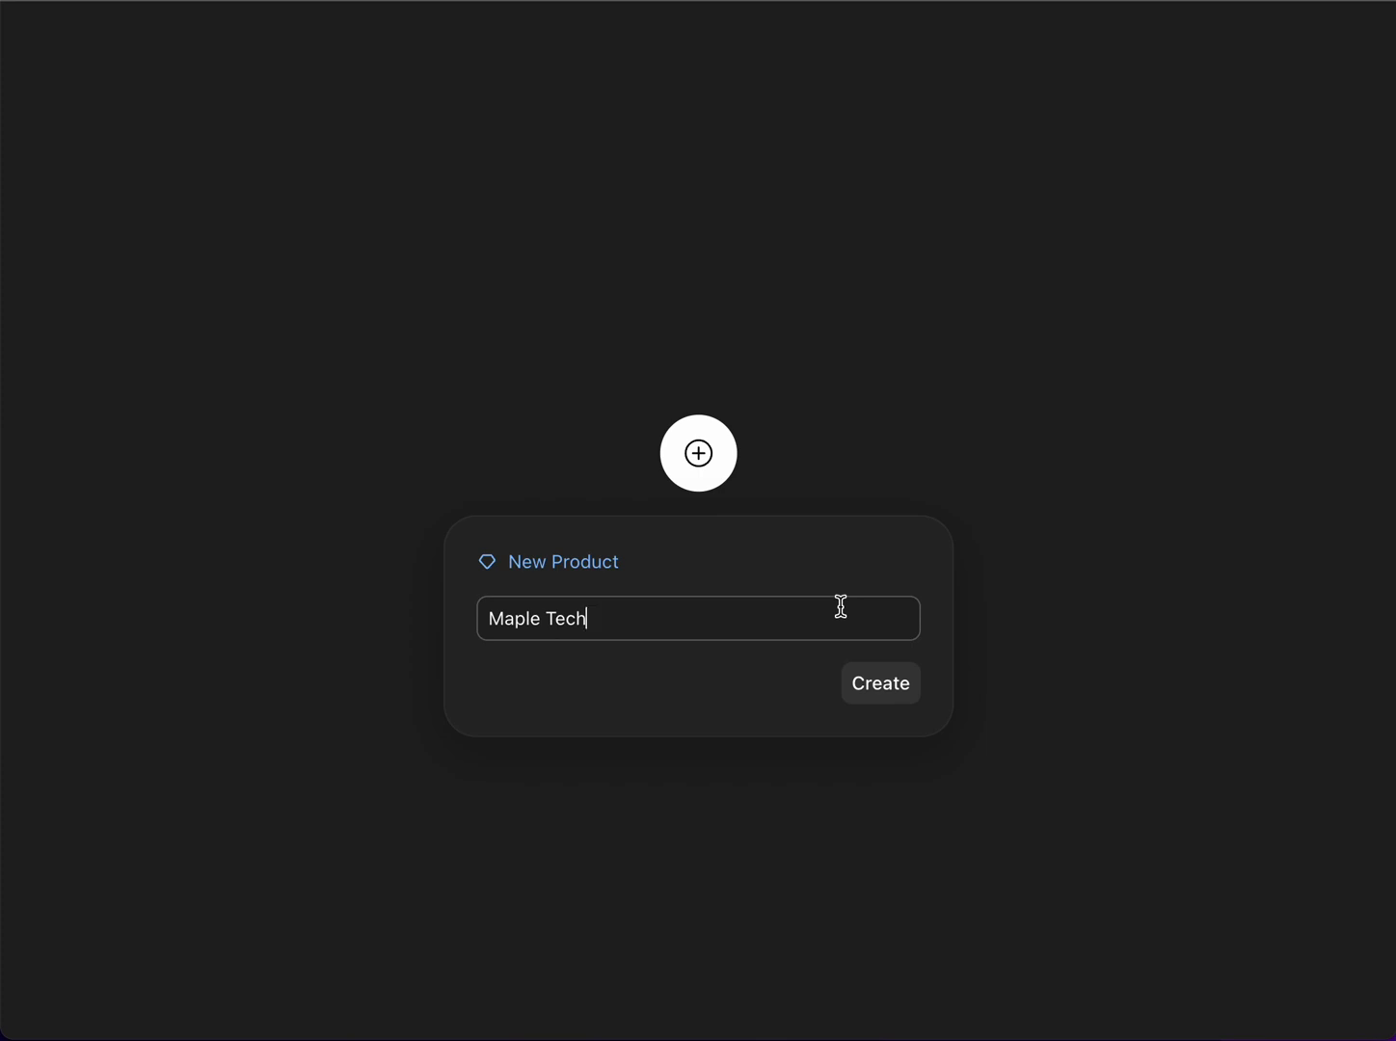
key(BackSpace)
key(BackSpace)
key(BackSpace)
text(Software)
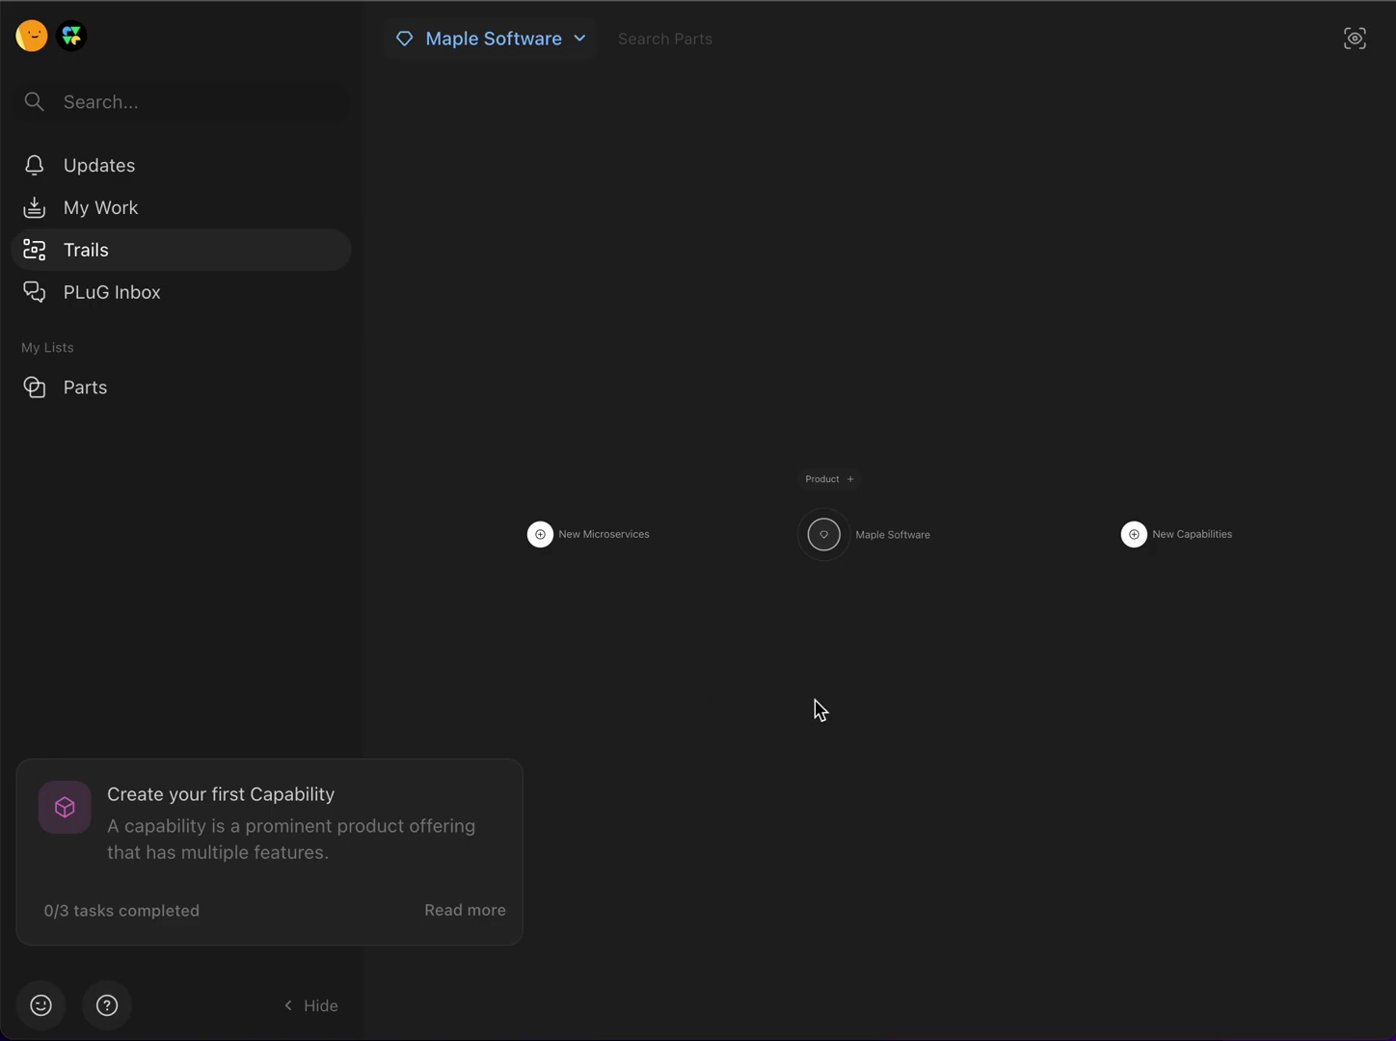
Add the Payments capability, its UPI feature, and the Bank Connector microservice.
click(1219, 537)
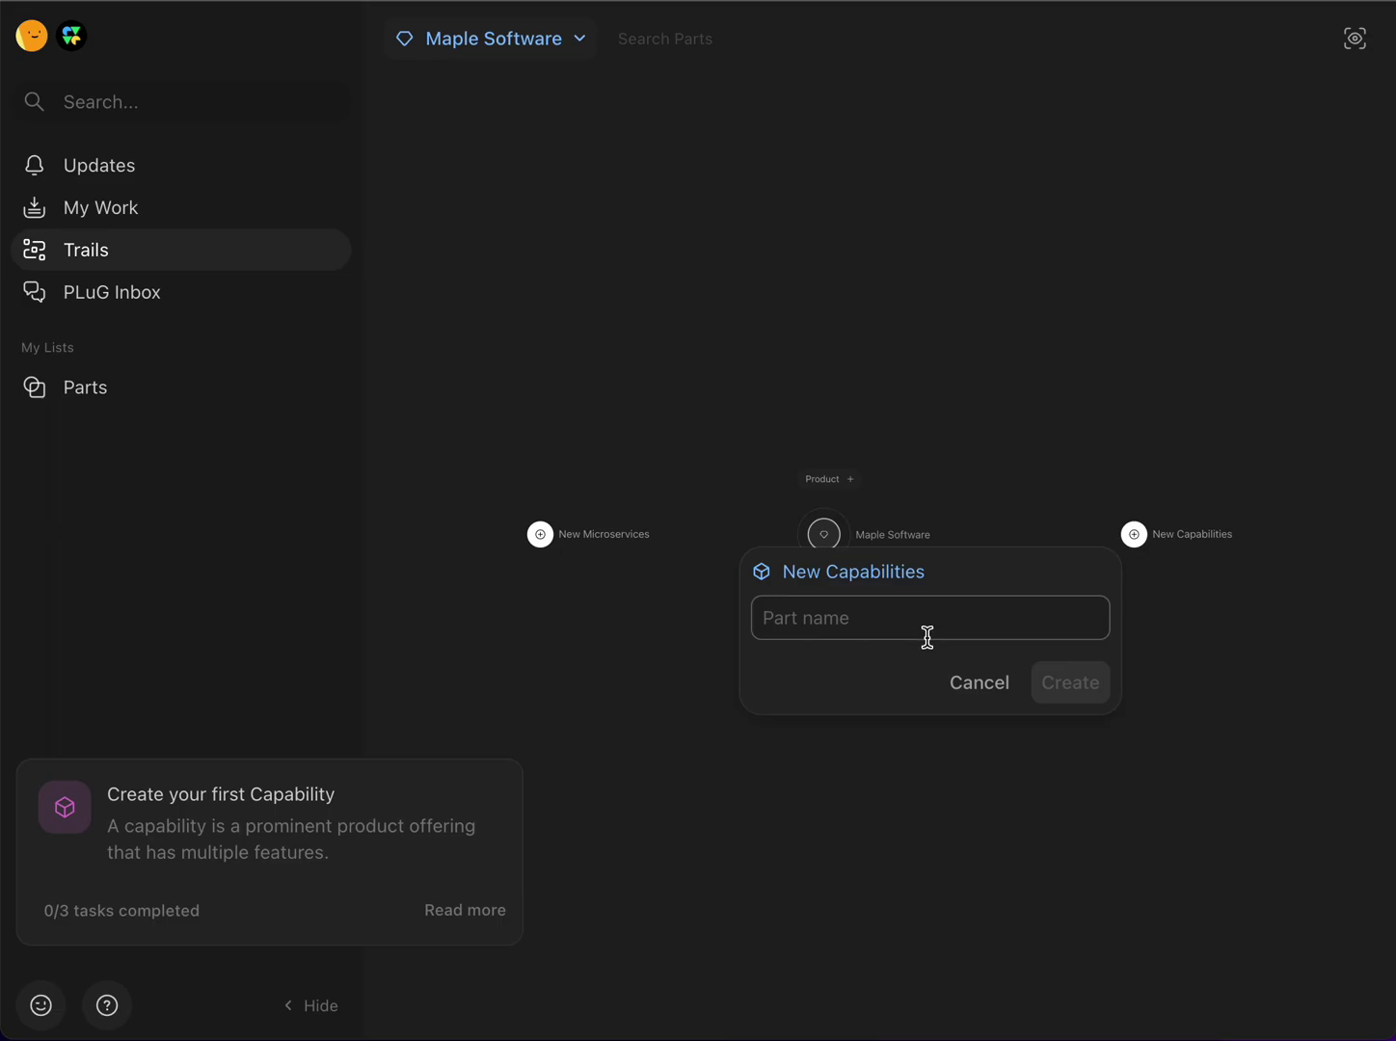
text(Payments)
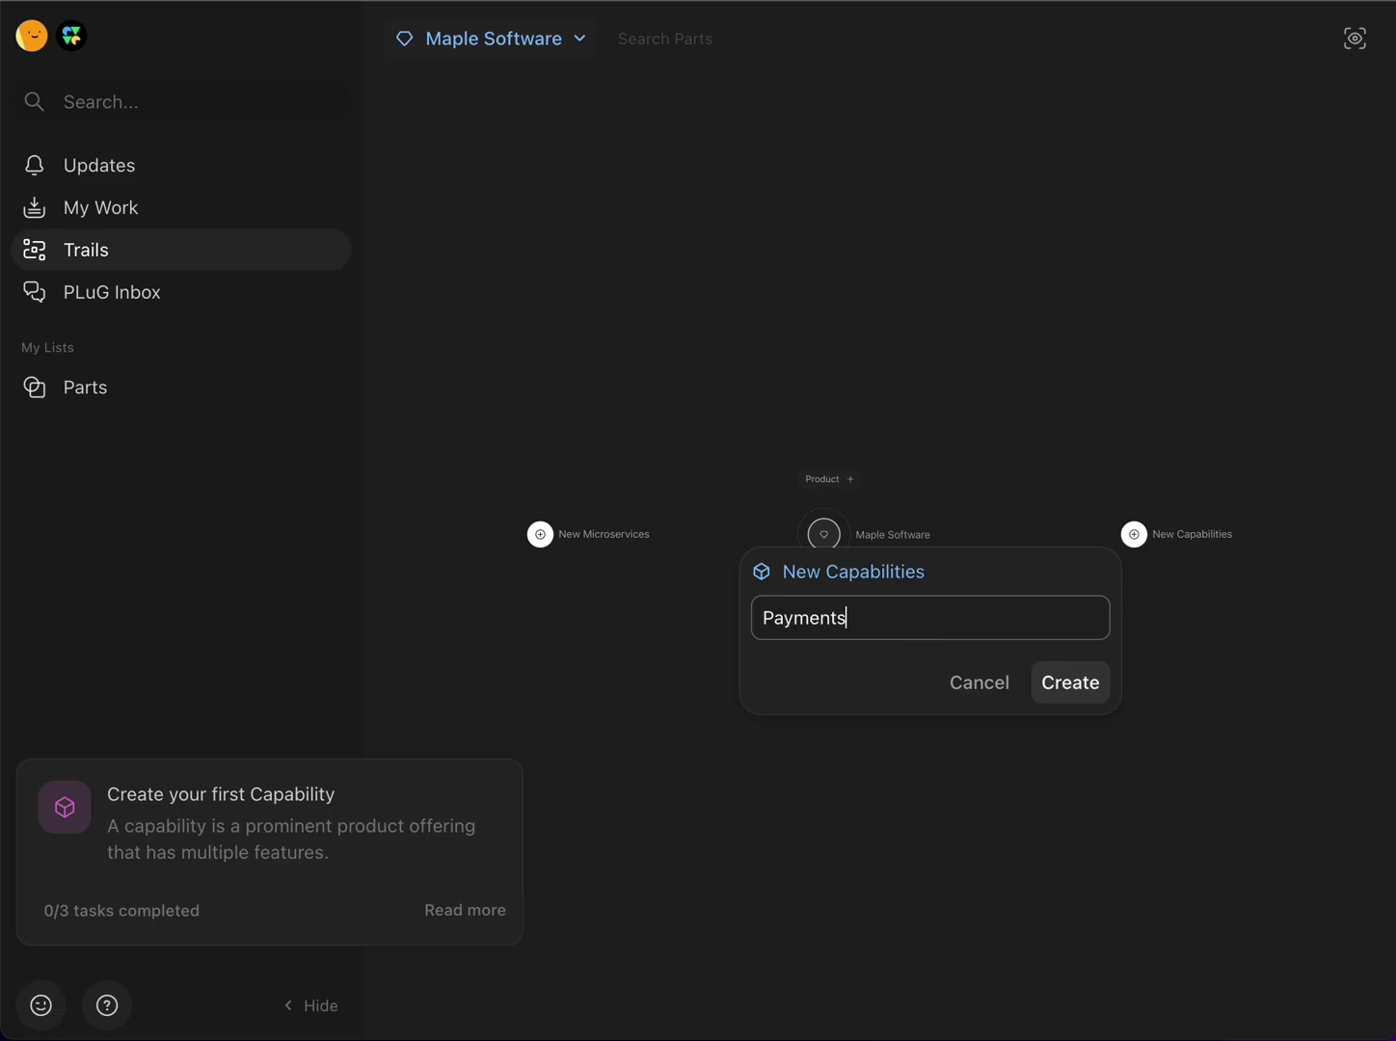
click(1071, 694)
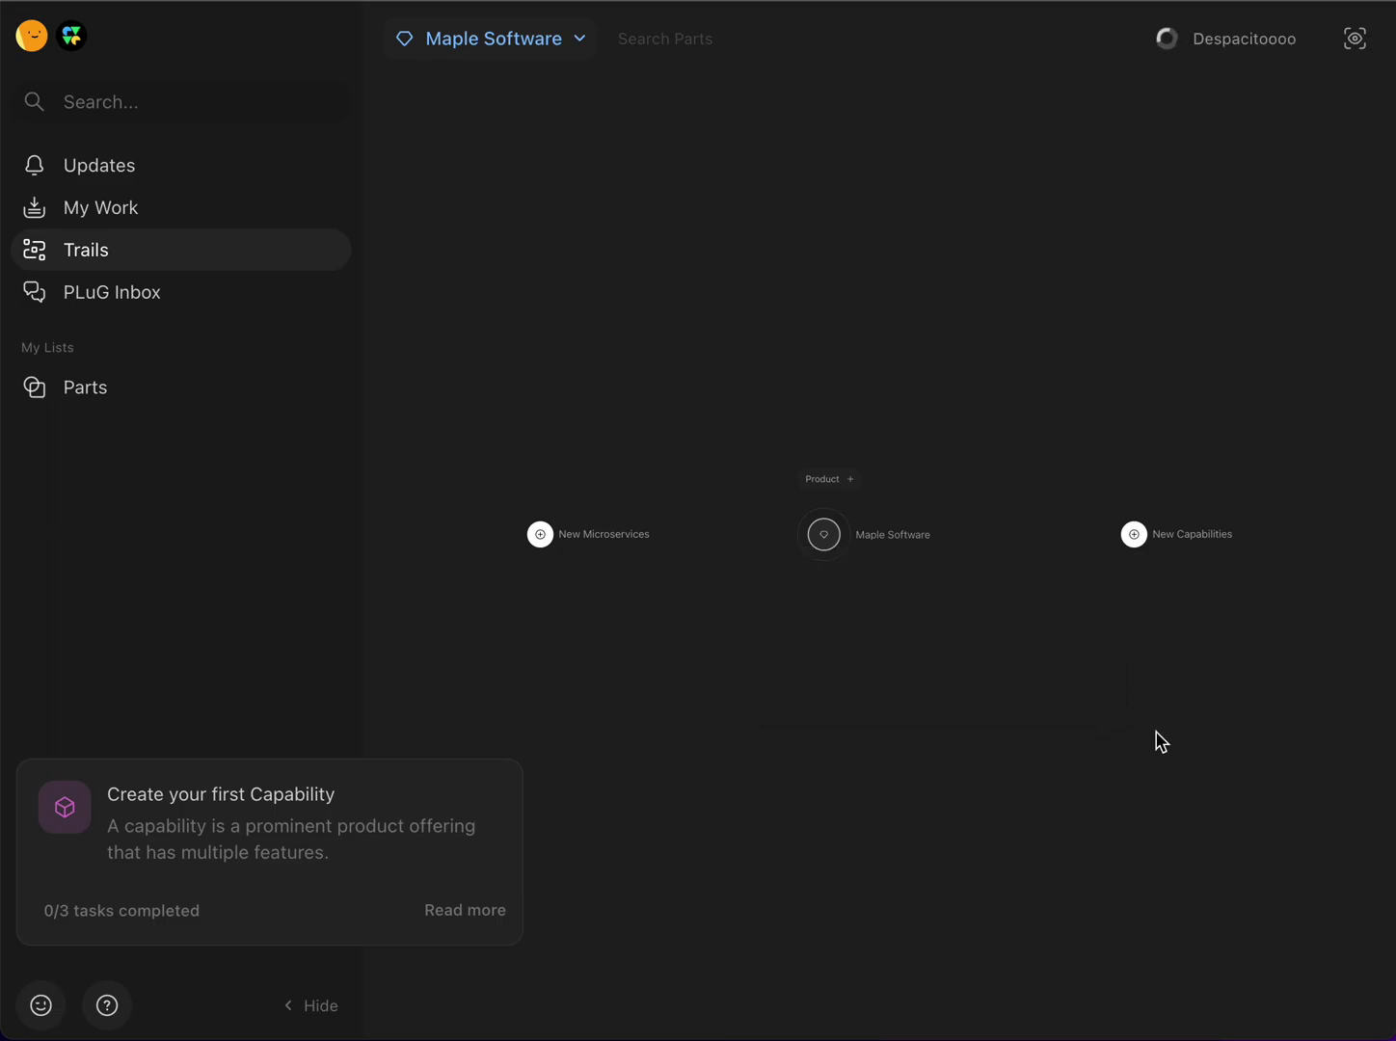
click(1237, 539)
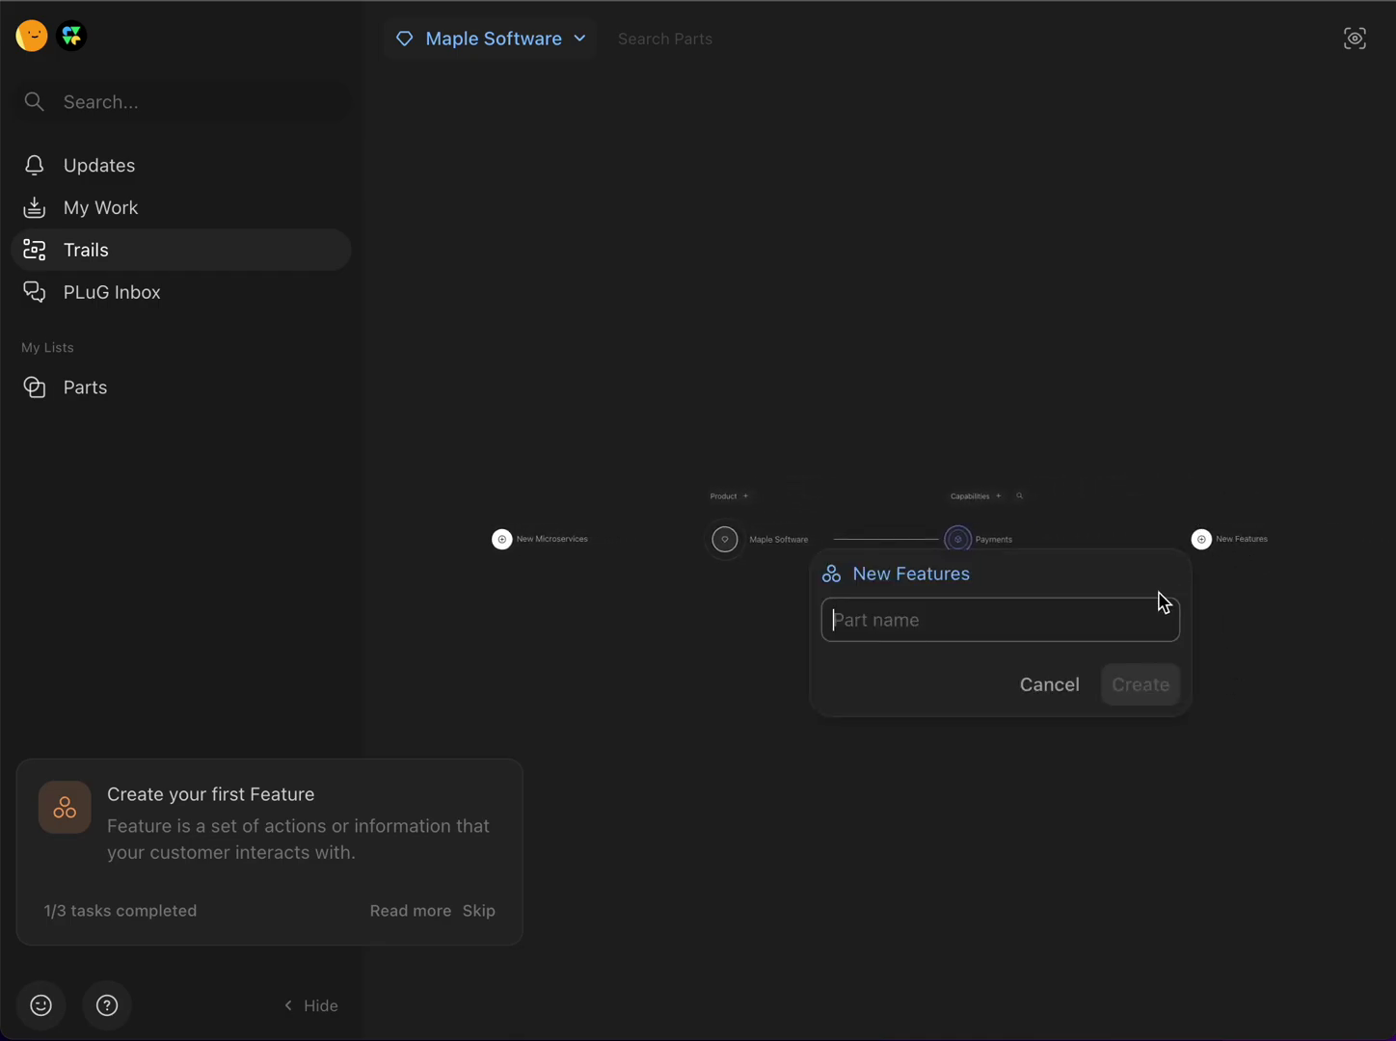
text(UPI)
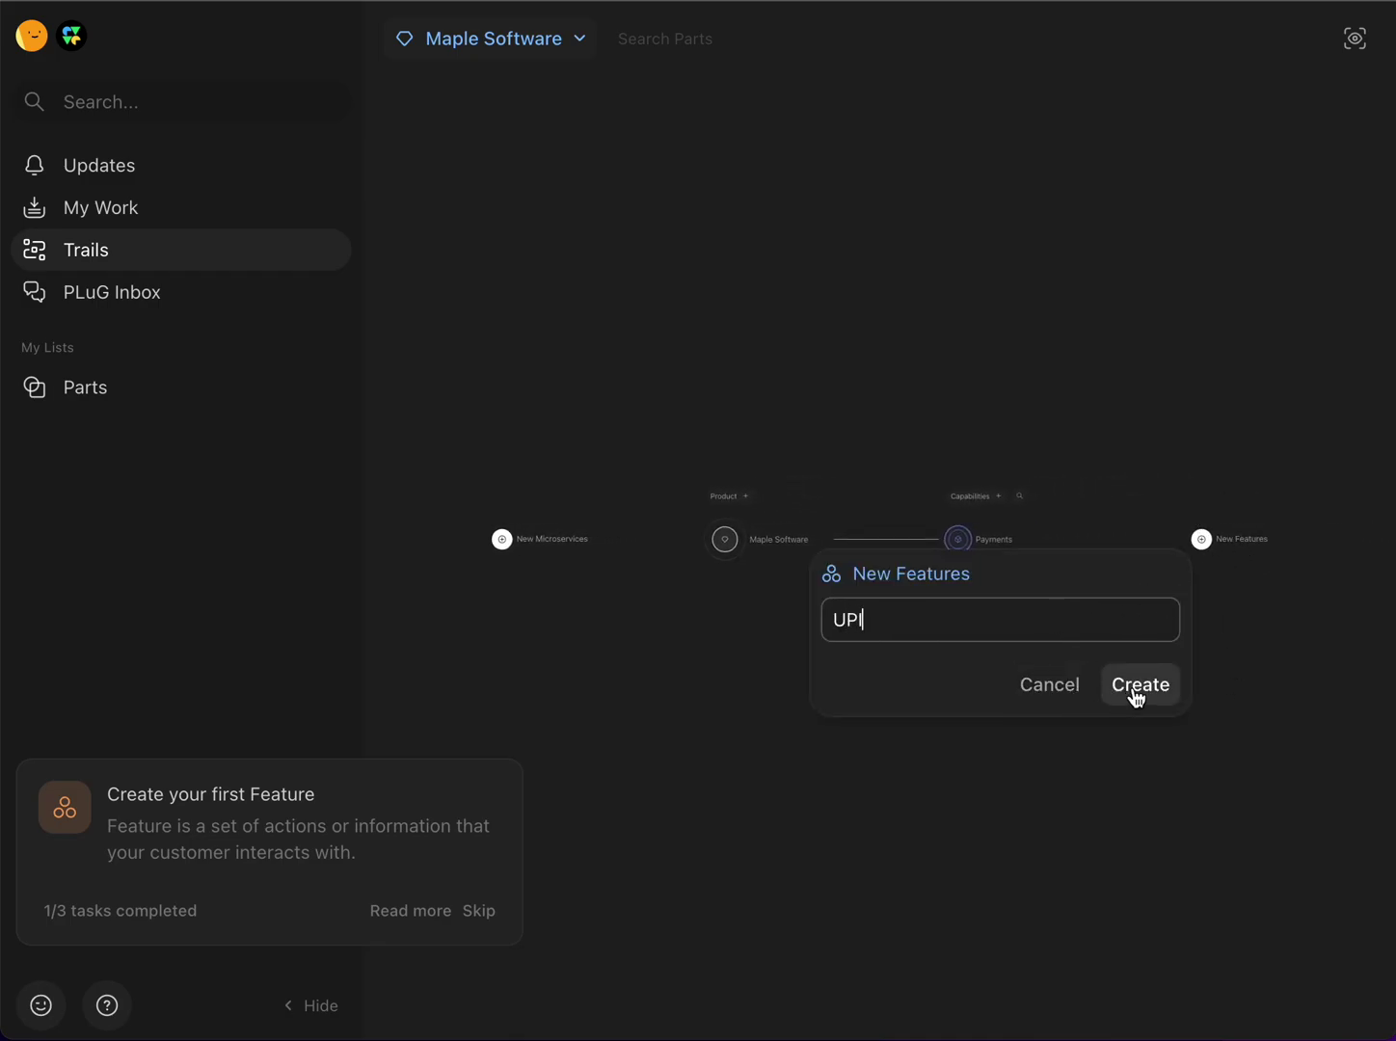
click(1137, 685)
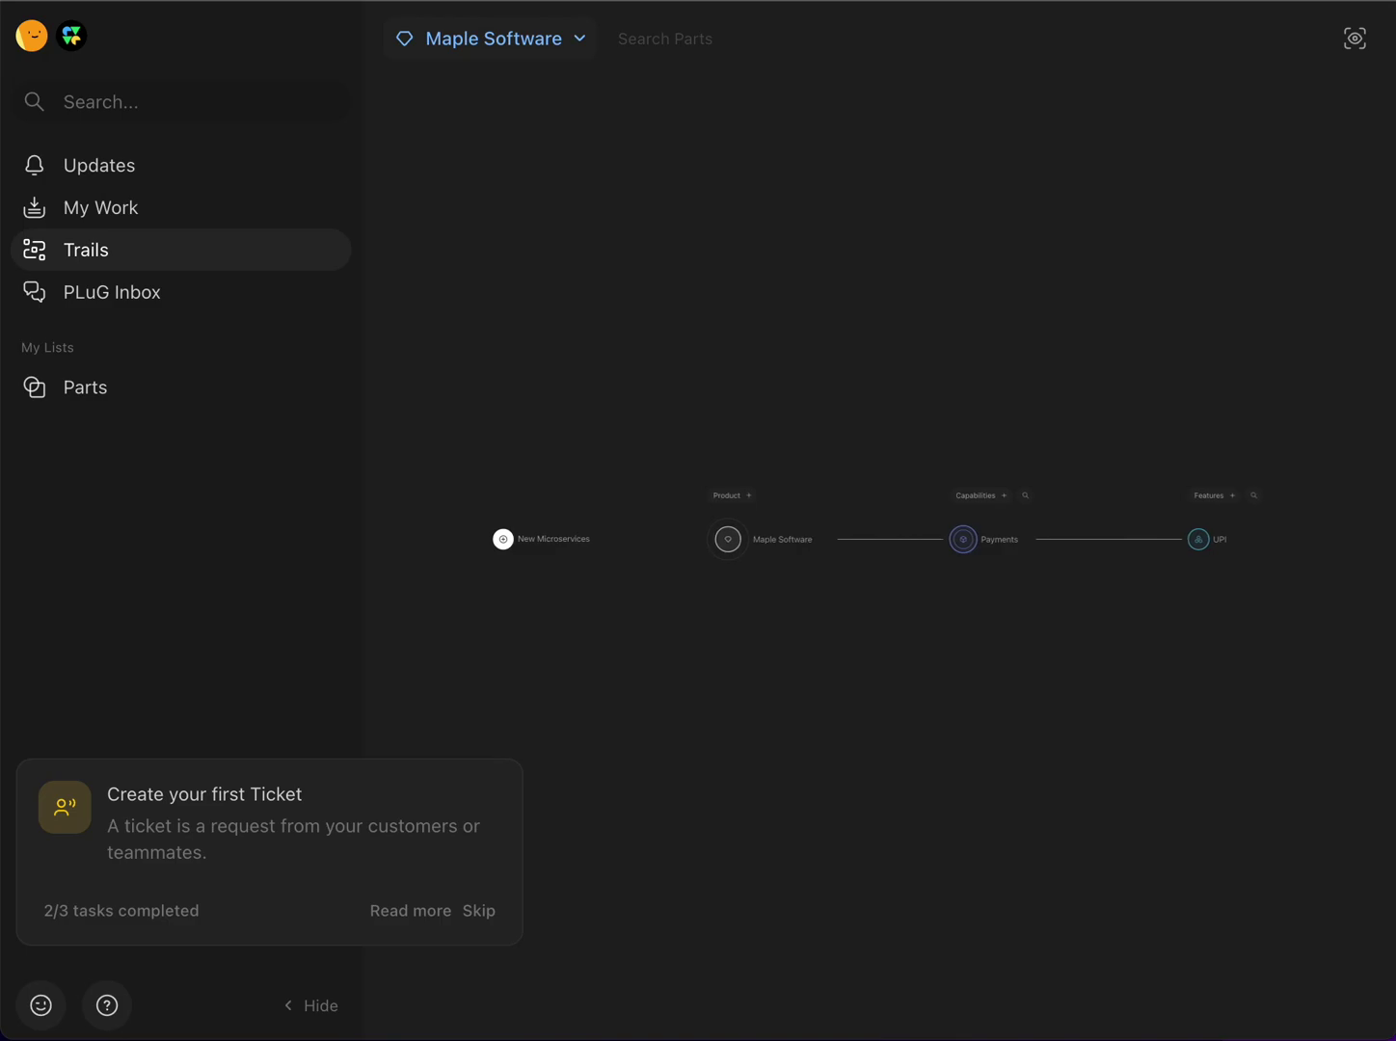
click(556, 539)
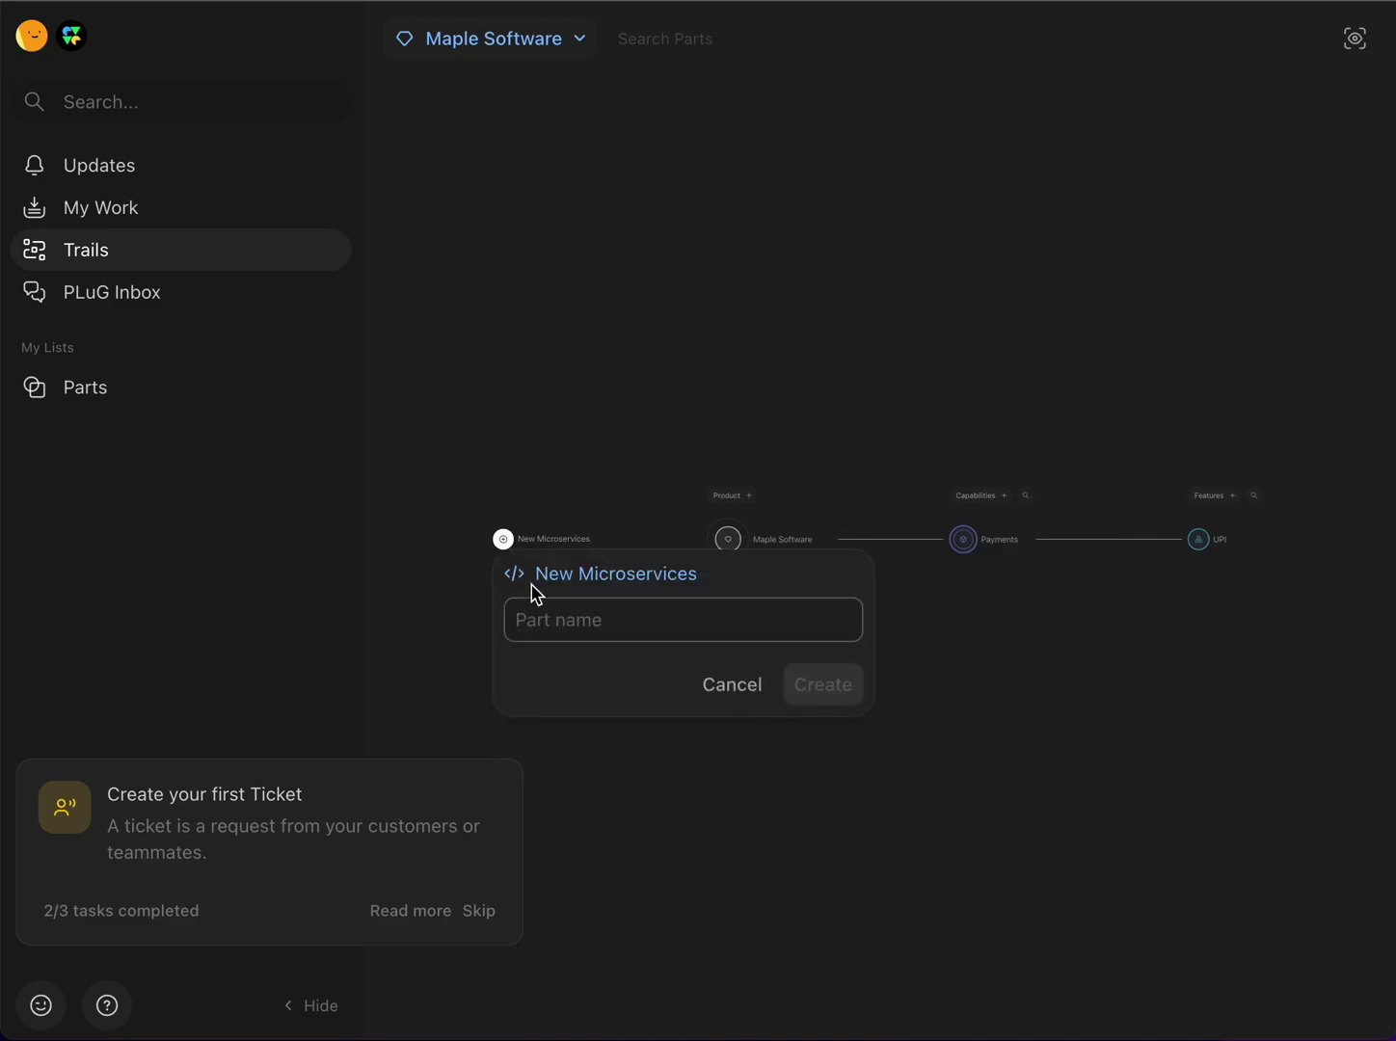
text(Bank Connec)
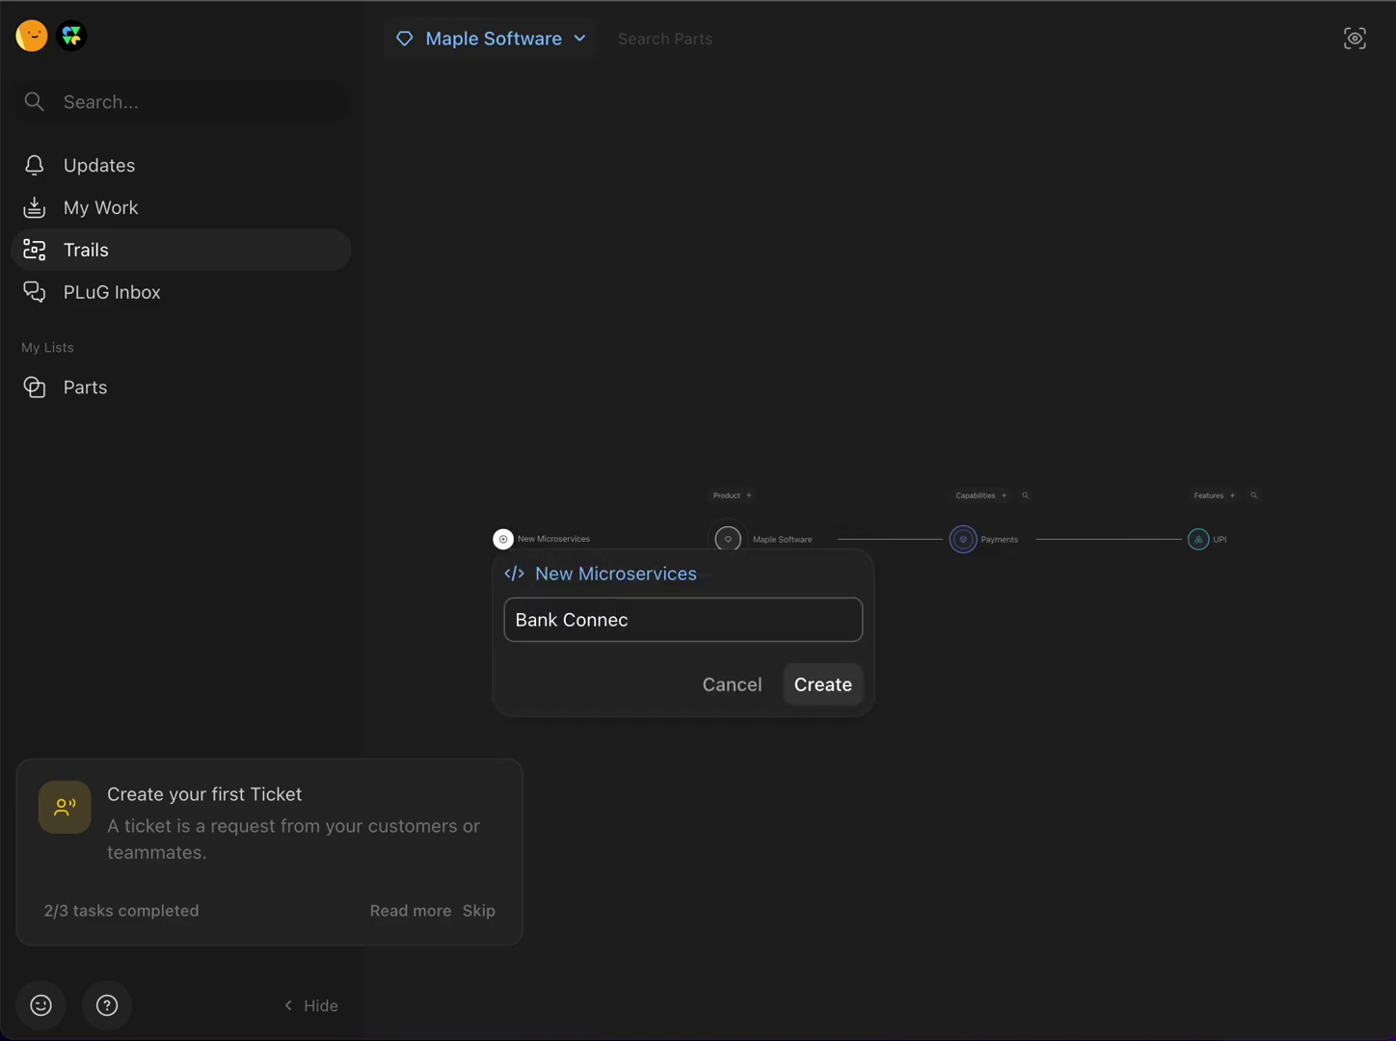
text(tion)
key(Return)
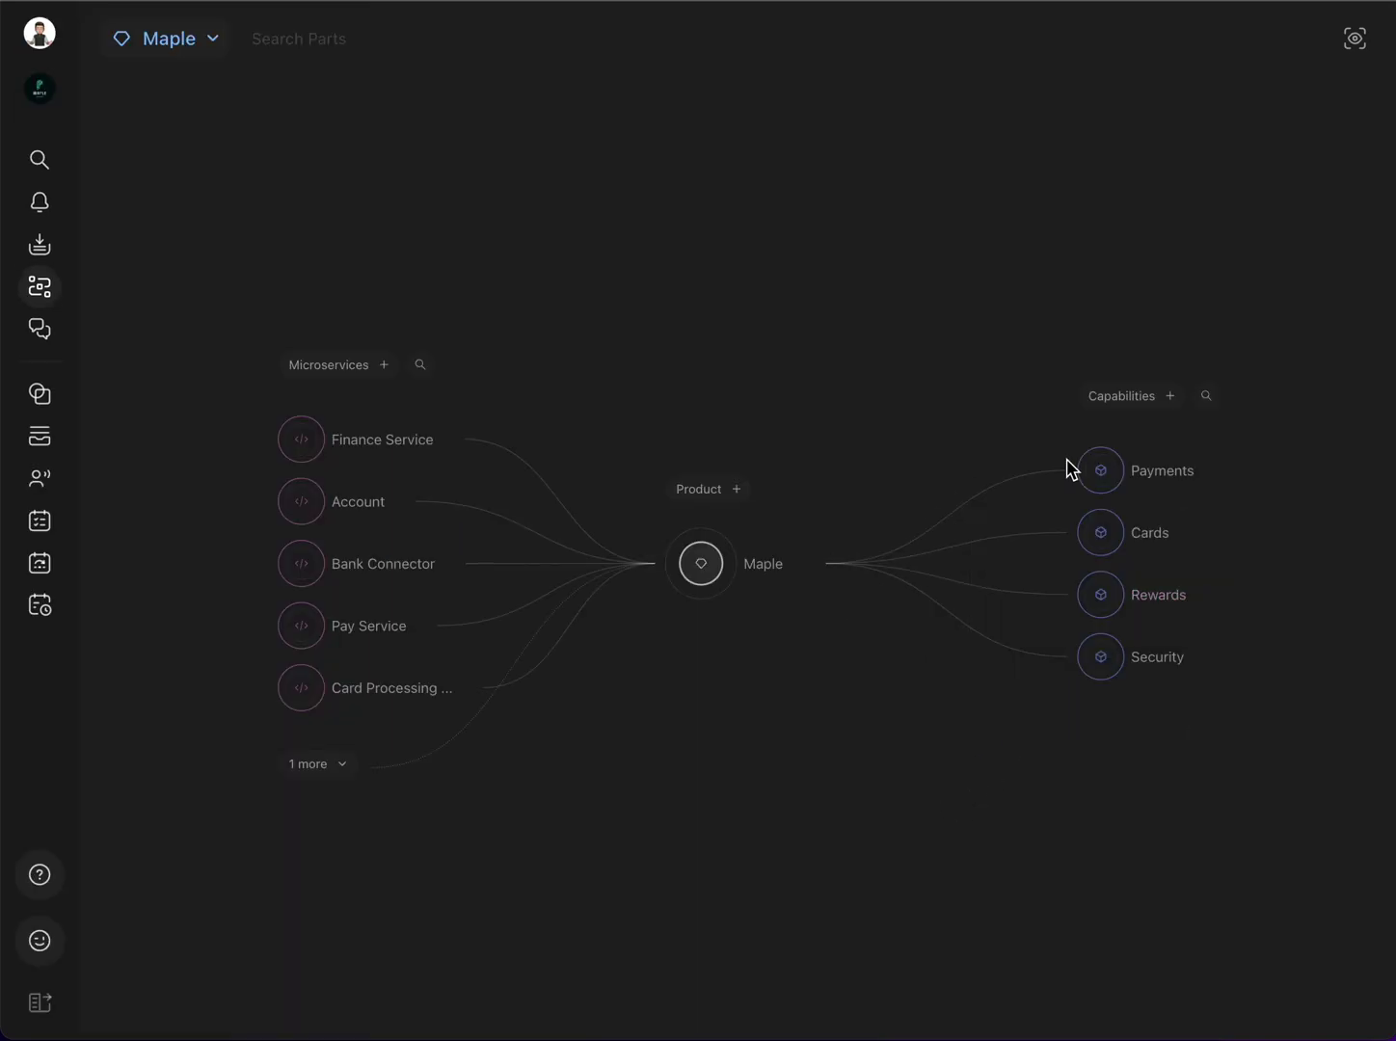
click(1162, 470)
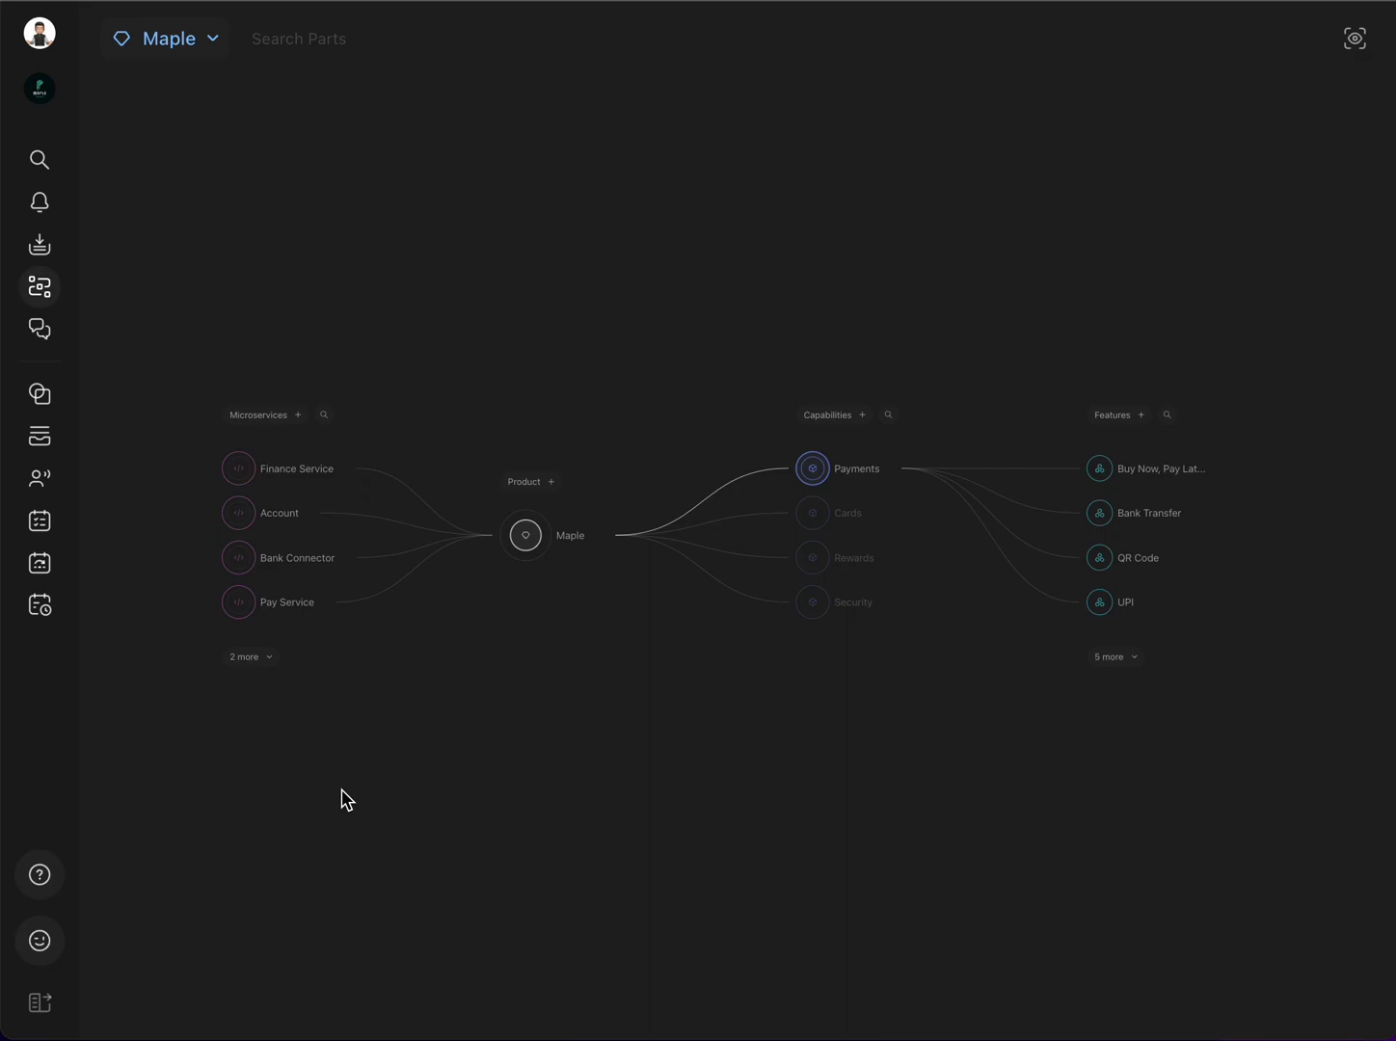
right_click(1175, 481)
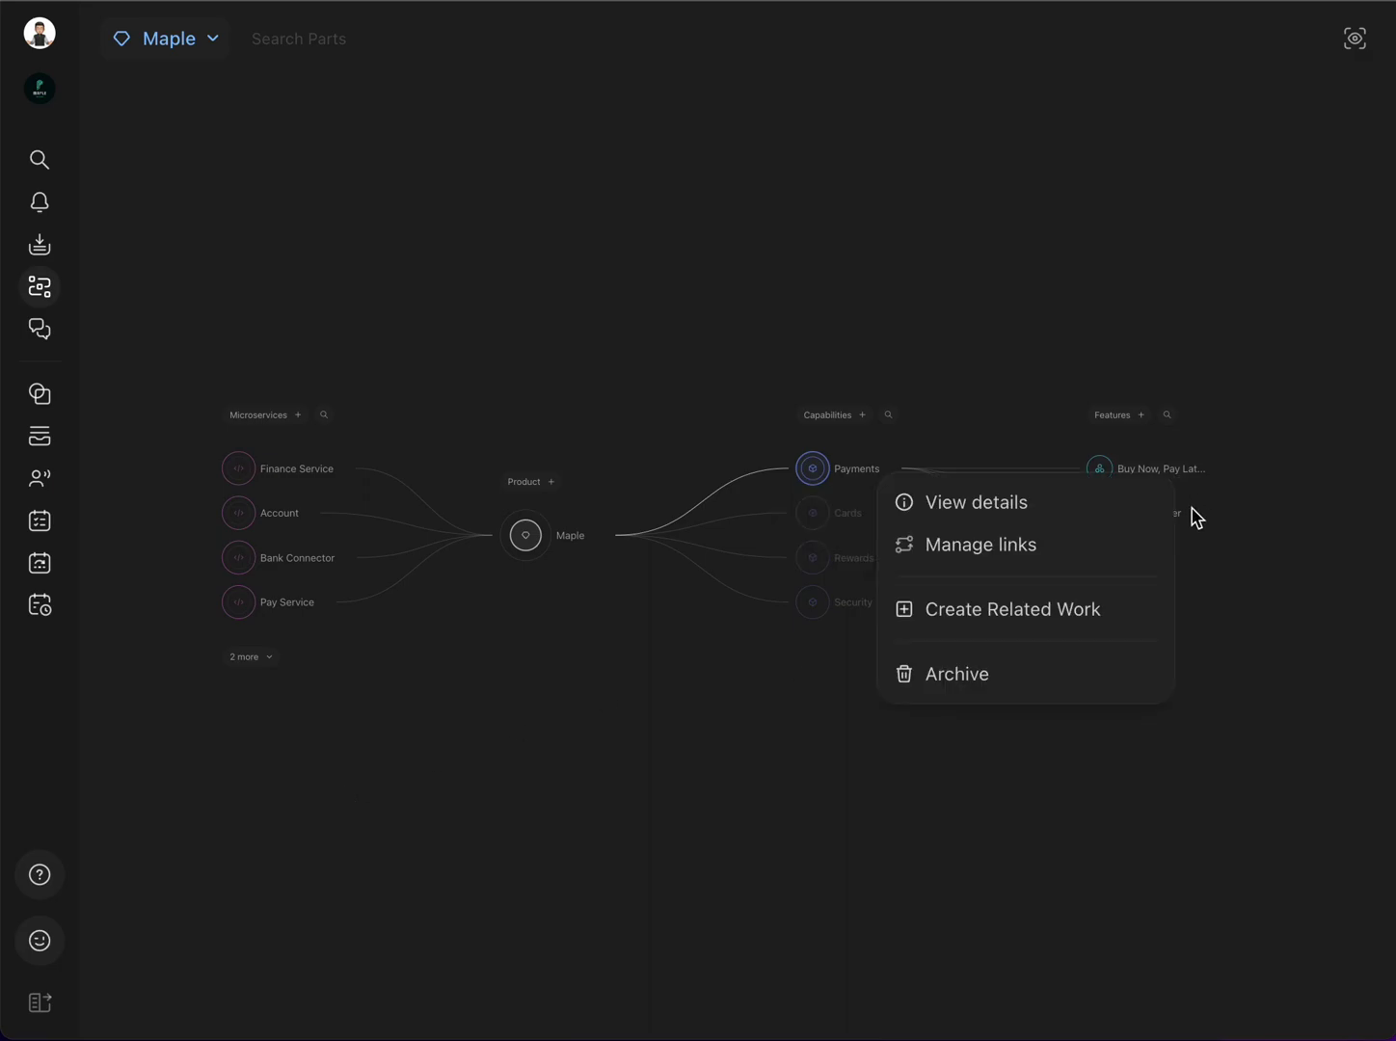
click(1145, 504)
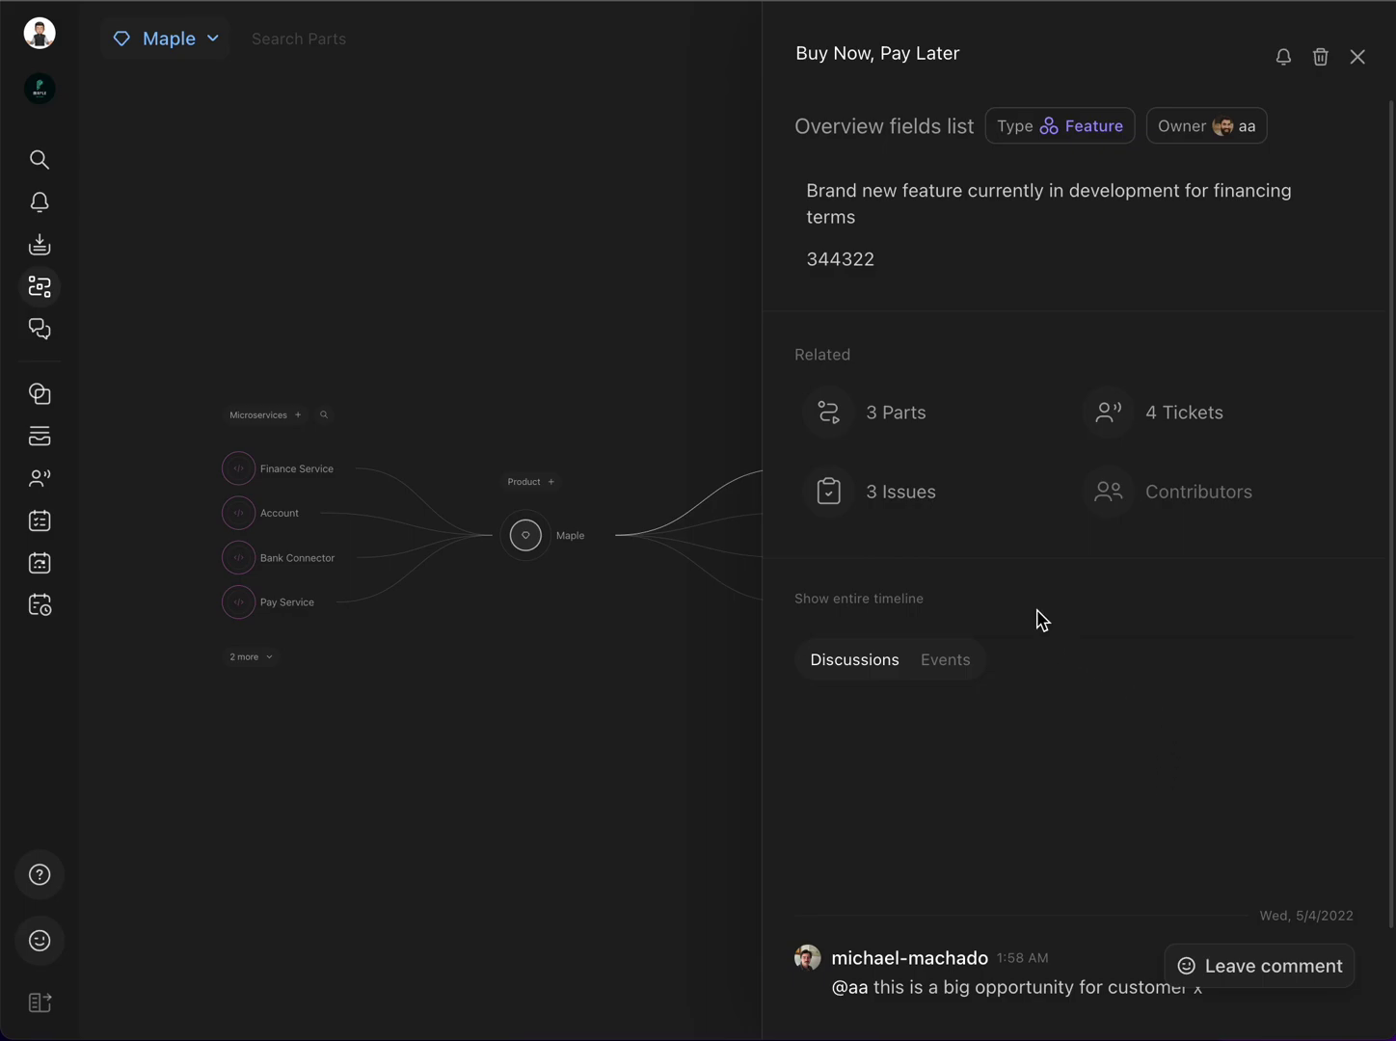
click(923, 422)
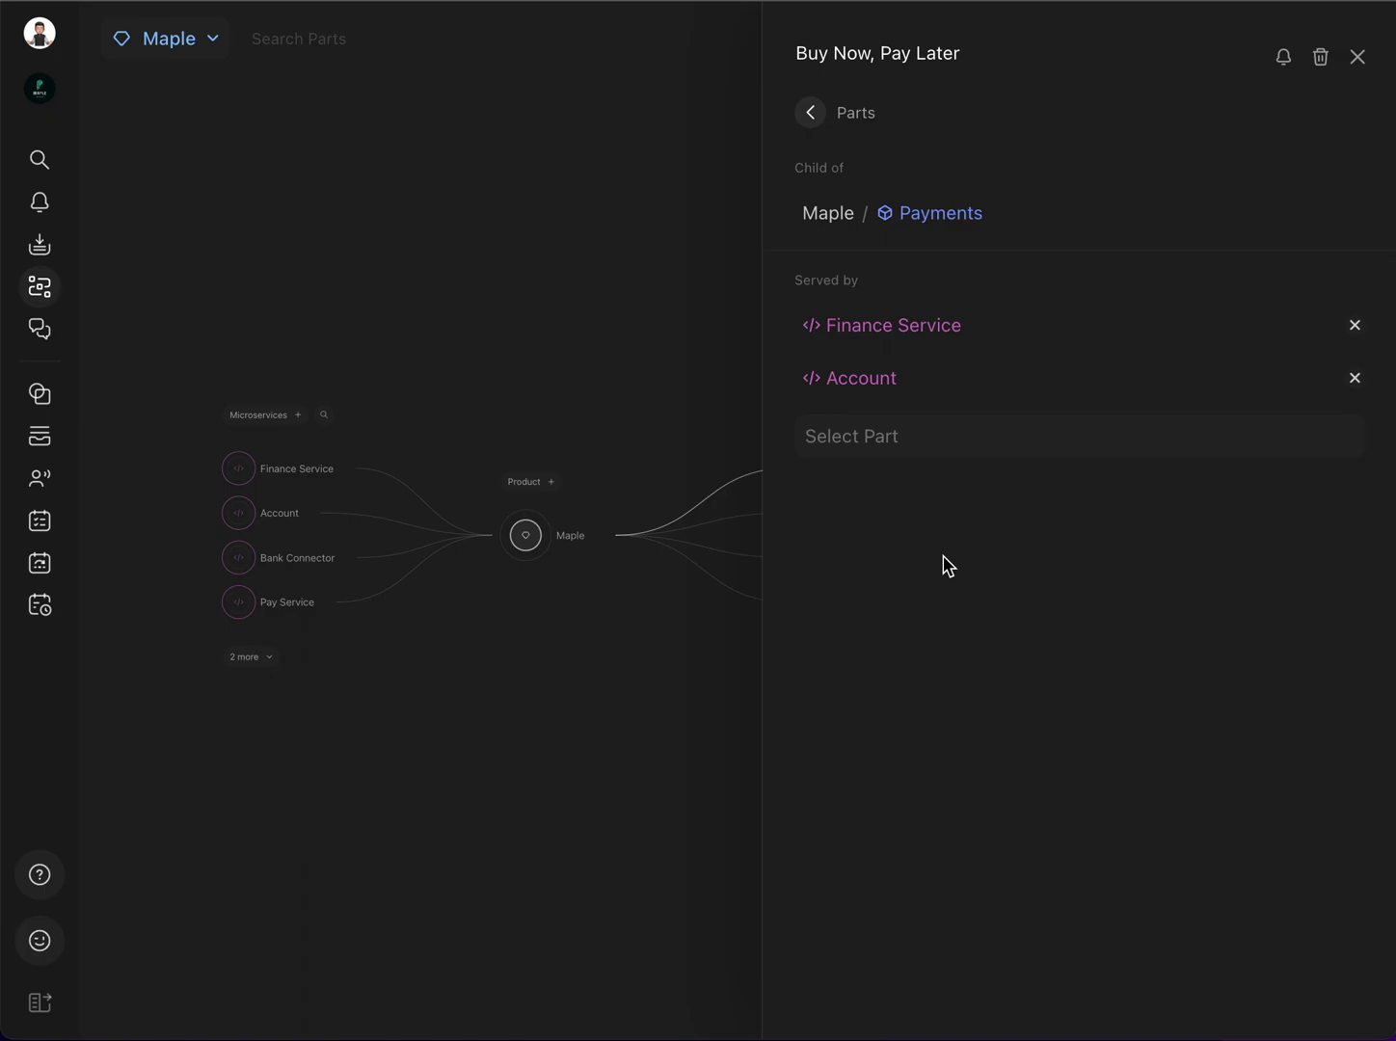
click(1357, 57)
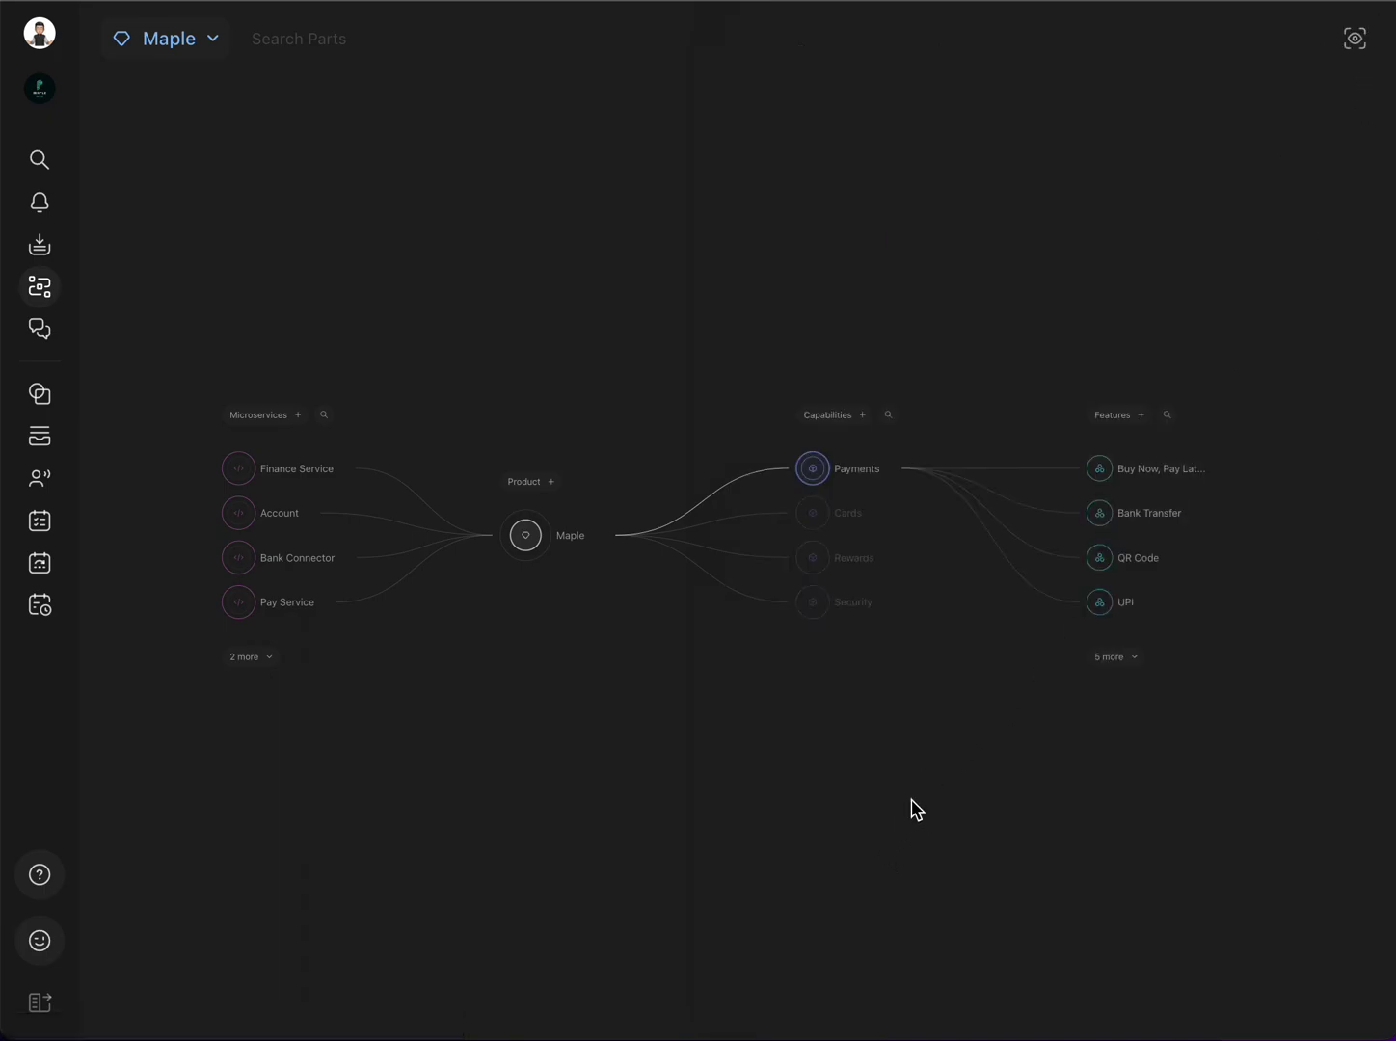
Open the Maple product details and paste the mission statement into its description.
click(850, 469)
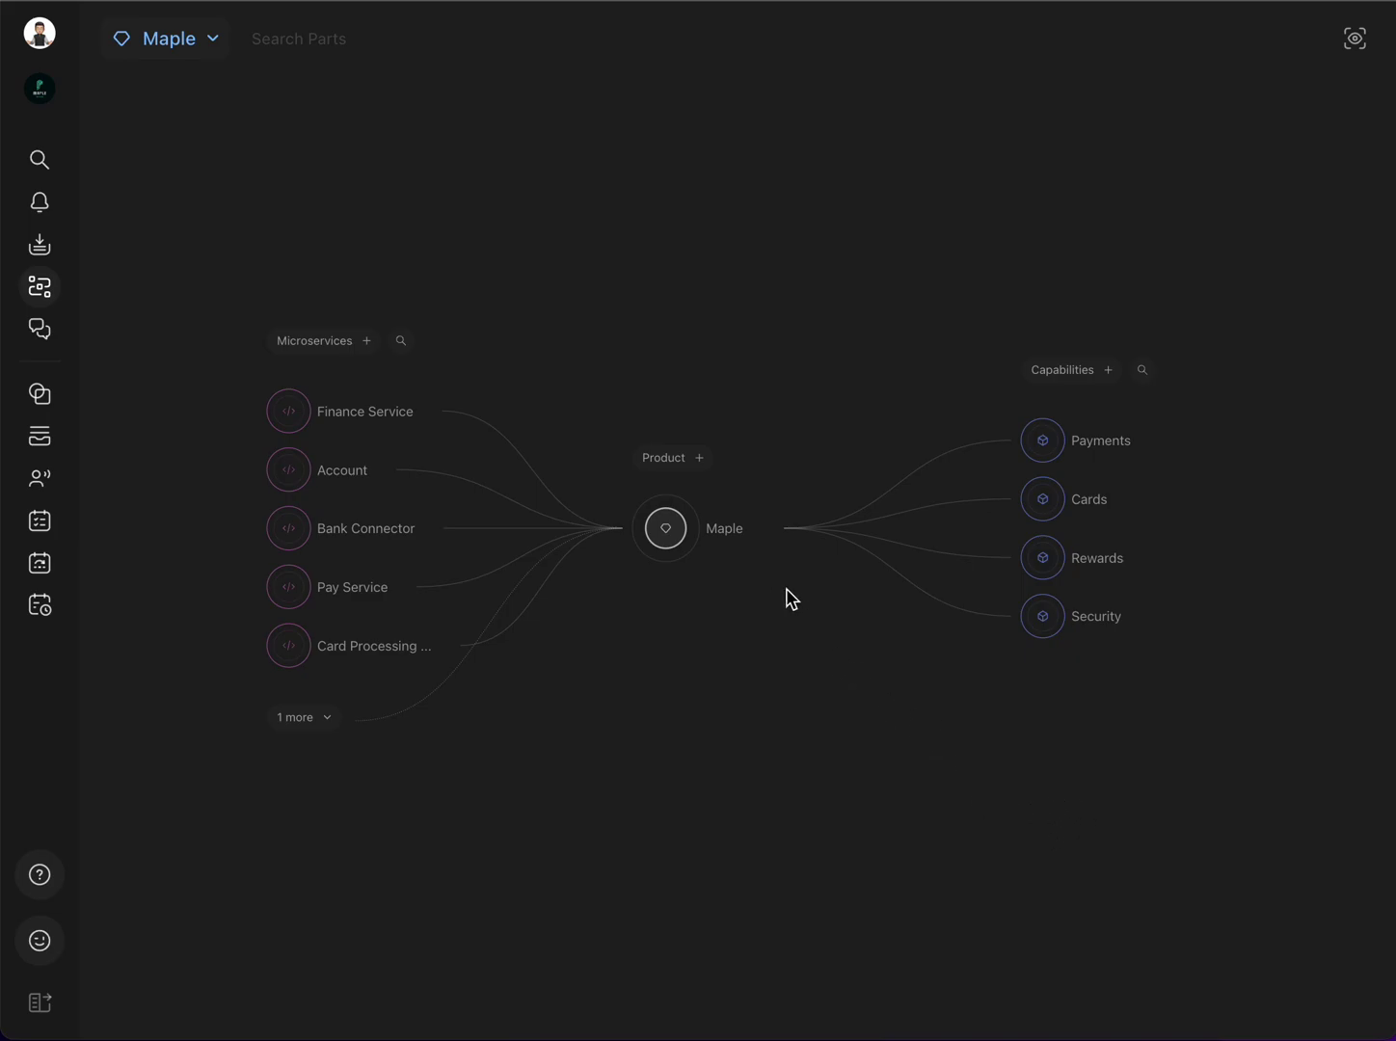
right_click(677, 532)
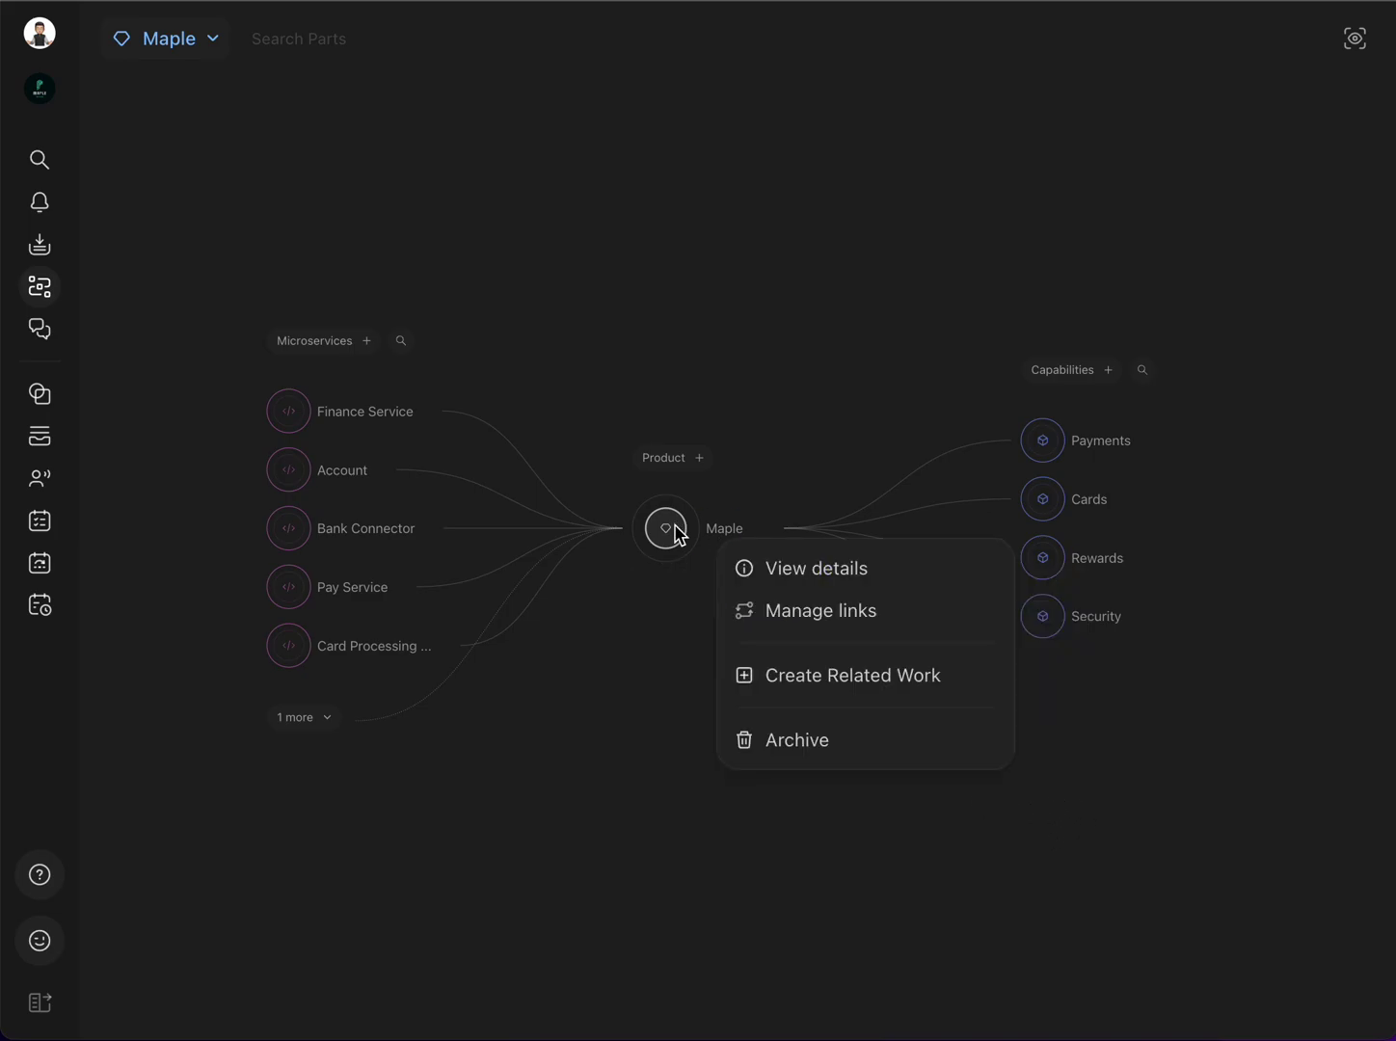
click(753, 564)
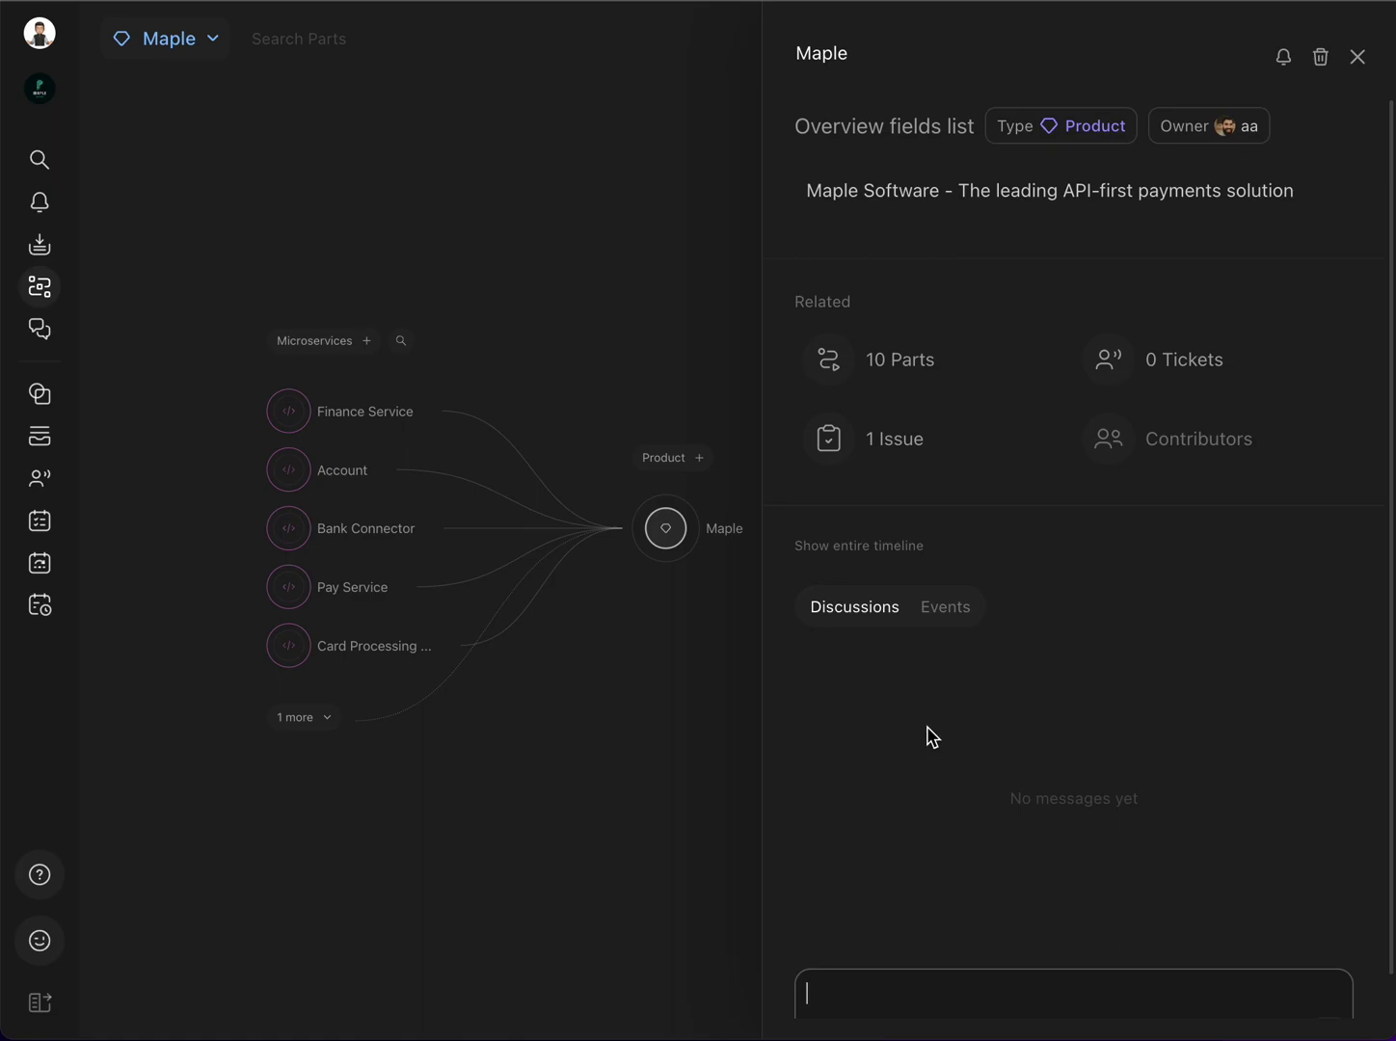
click(1197, 221)
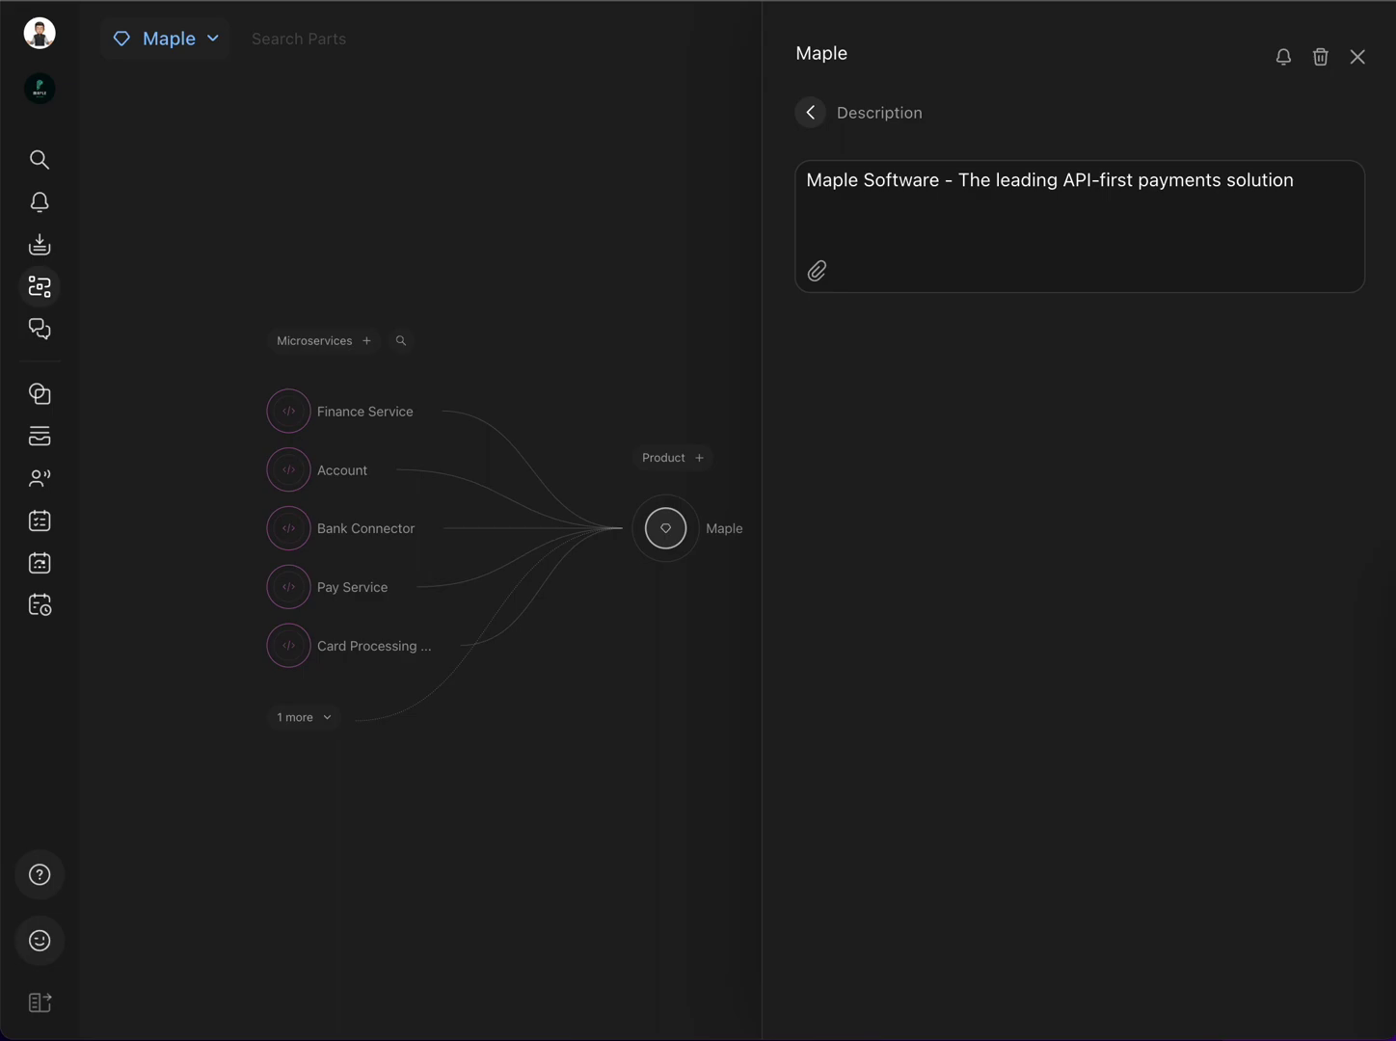
click(965, 251)
text(API-first, AI-driven, cross-platform payments solutions for global scale. At Maple, we want to create a new standard in online payments.)
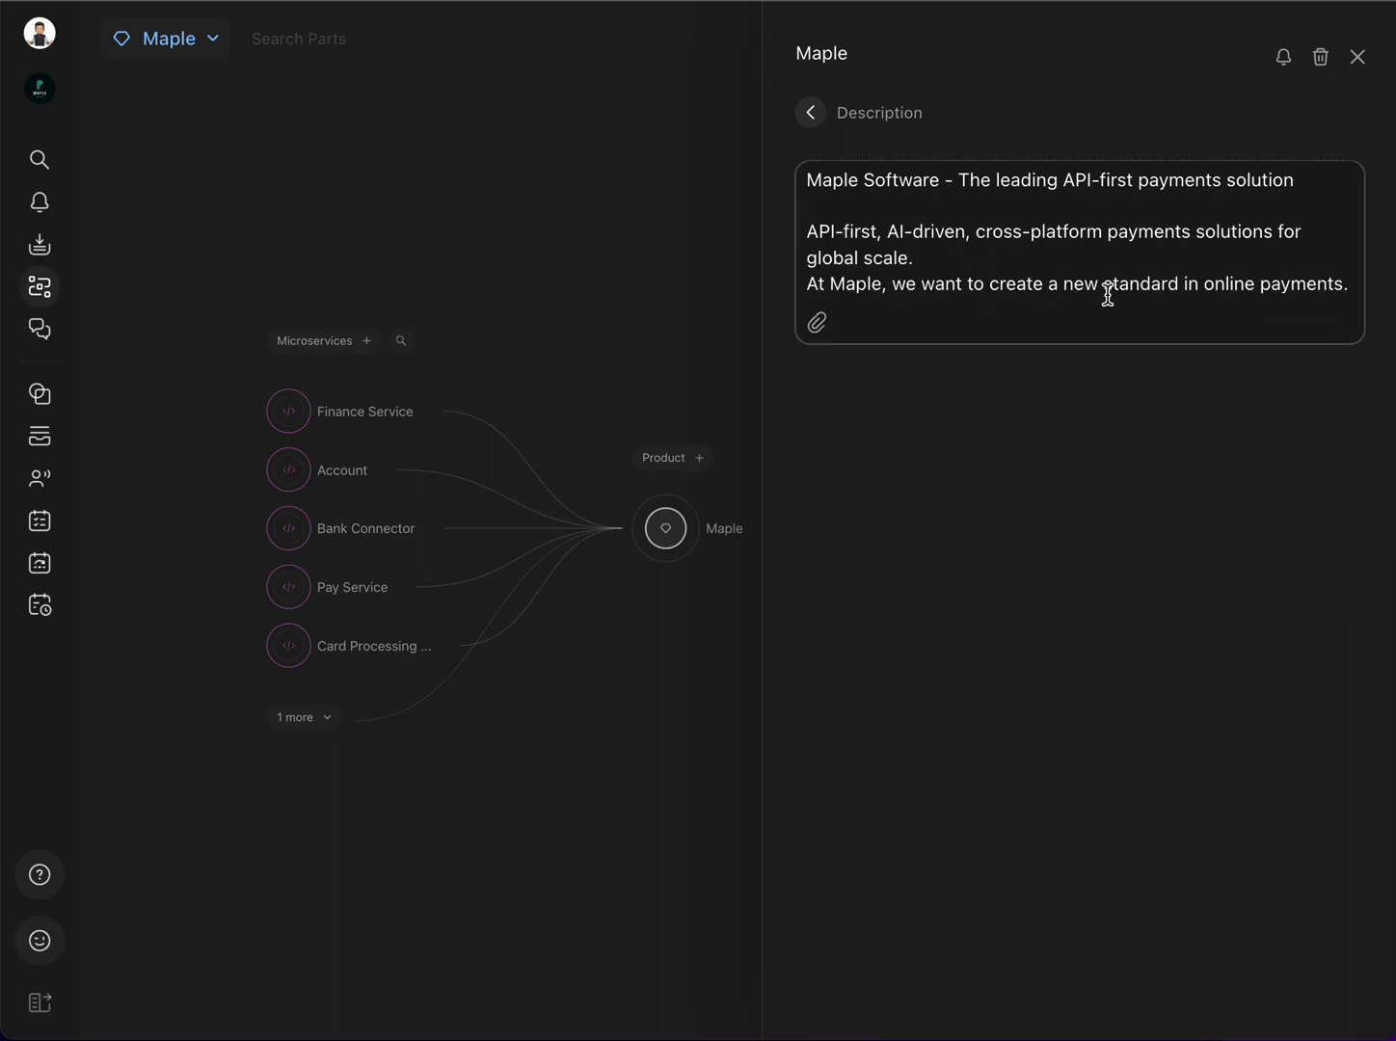
key(Return)
key(Return)
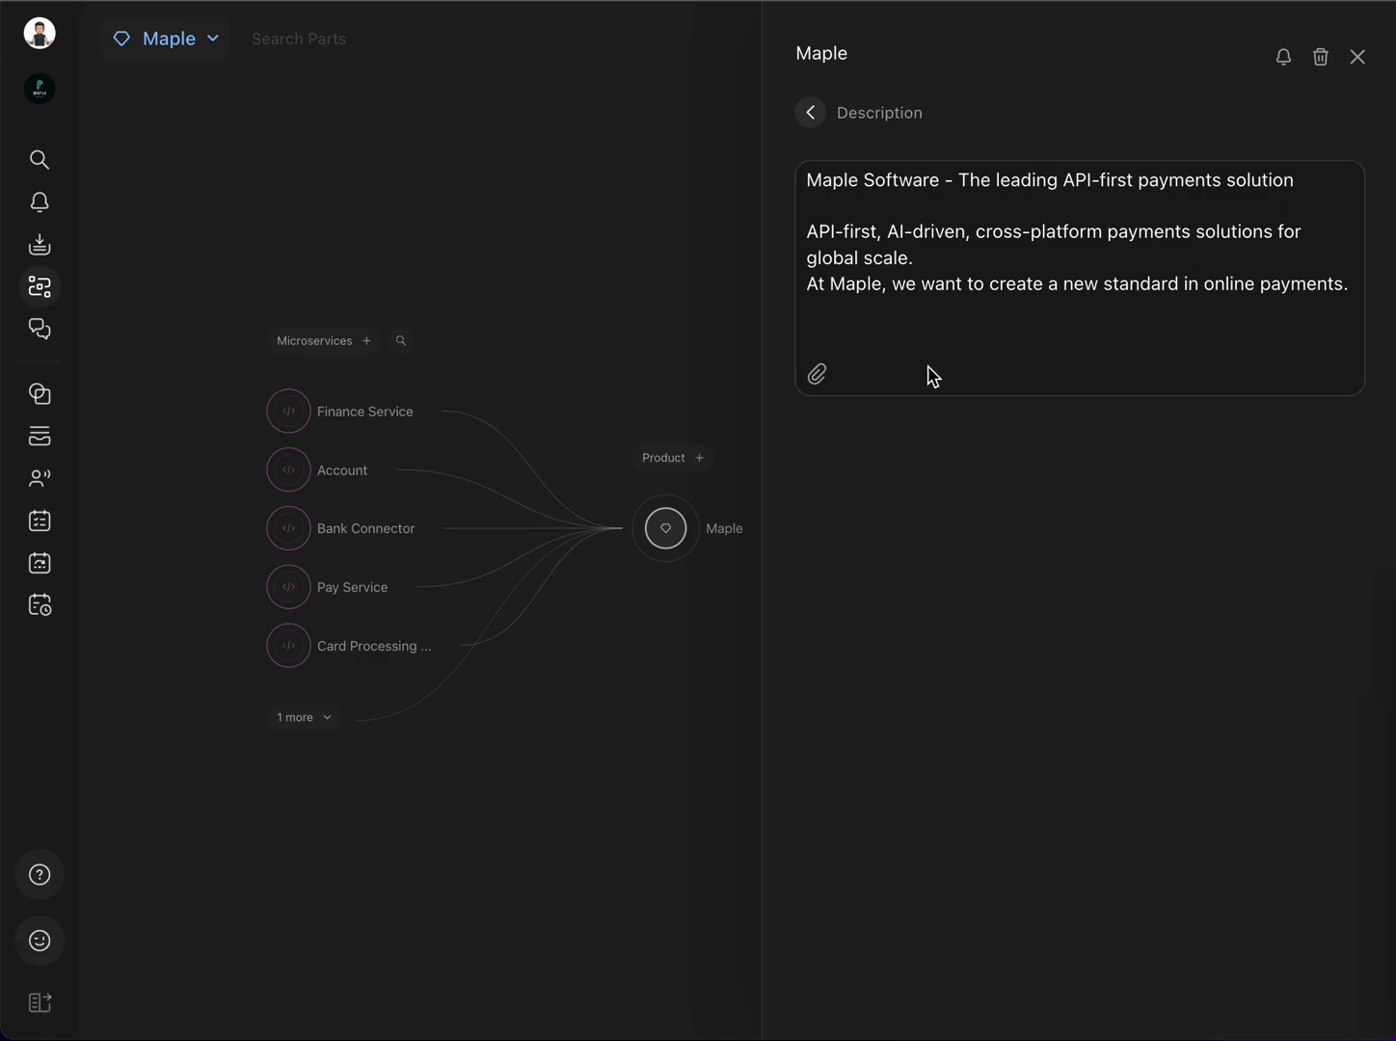
Add the ARR, user and MAU goals and the pitch deck link, then close the details.
click(911, 329)
text(- ARR Goal - $1,000,000 (Current $100,000) - User Goal - 20,000 (Current 2500) - MAU Goal - 5,000)
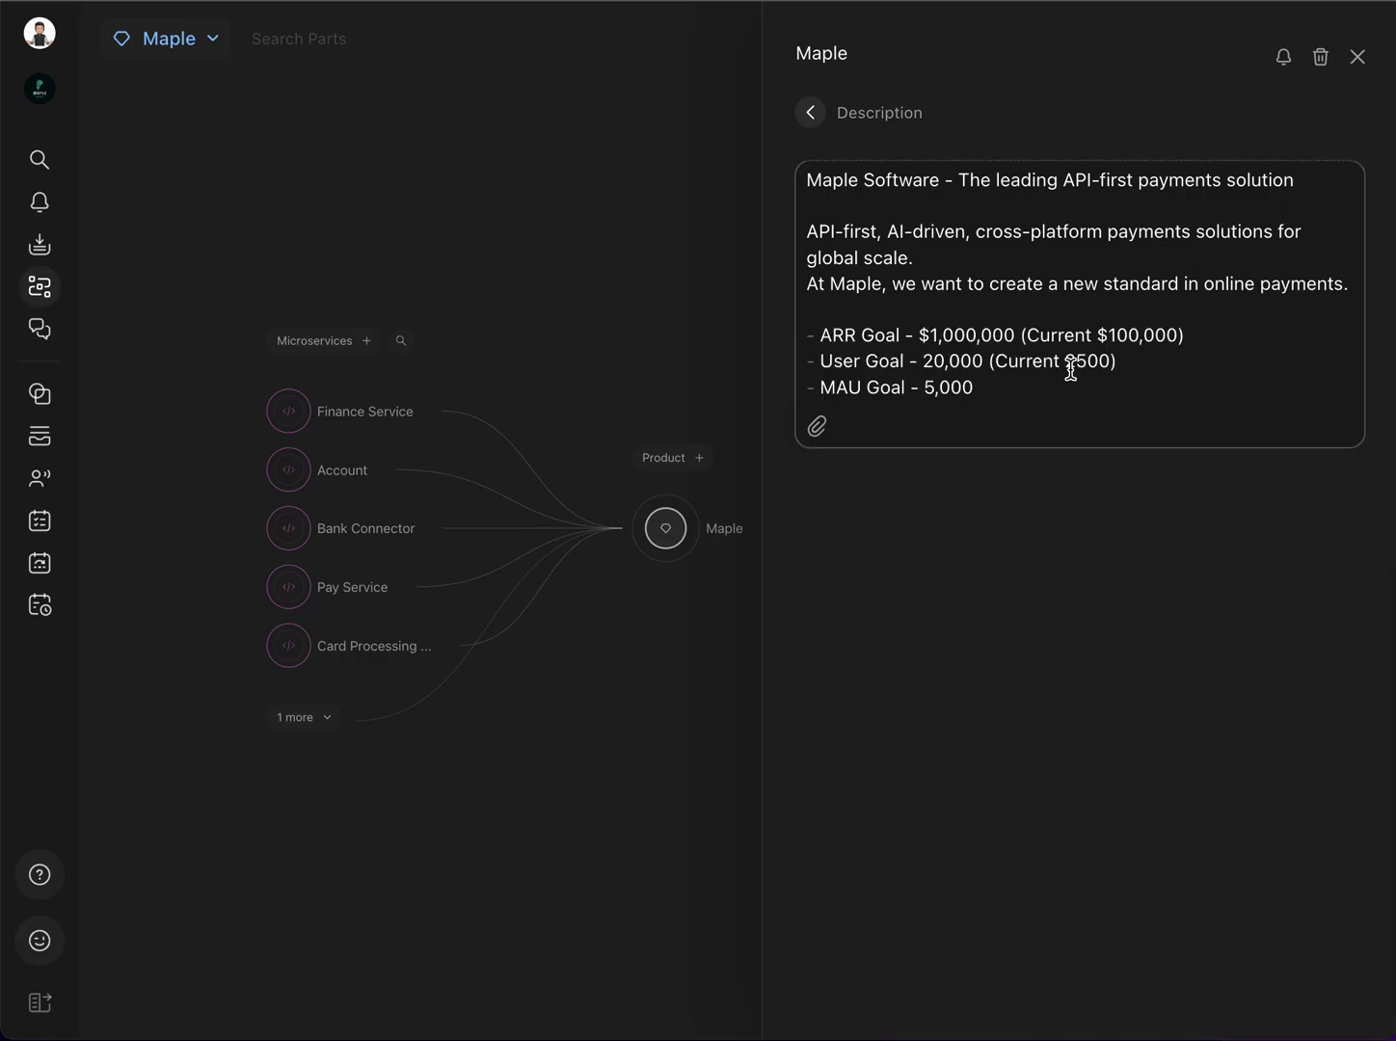
key(Return)
key(Return)
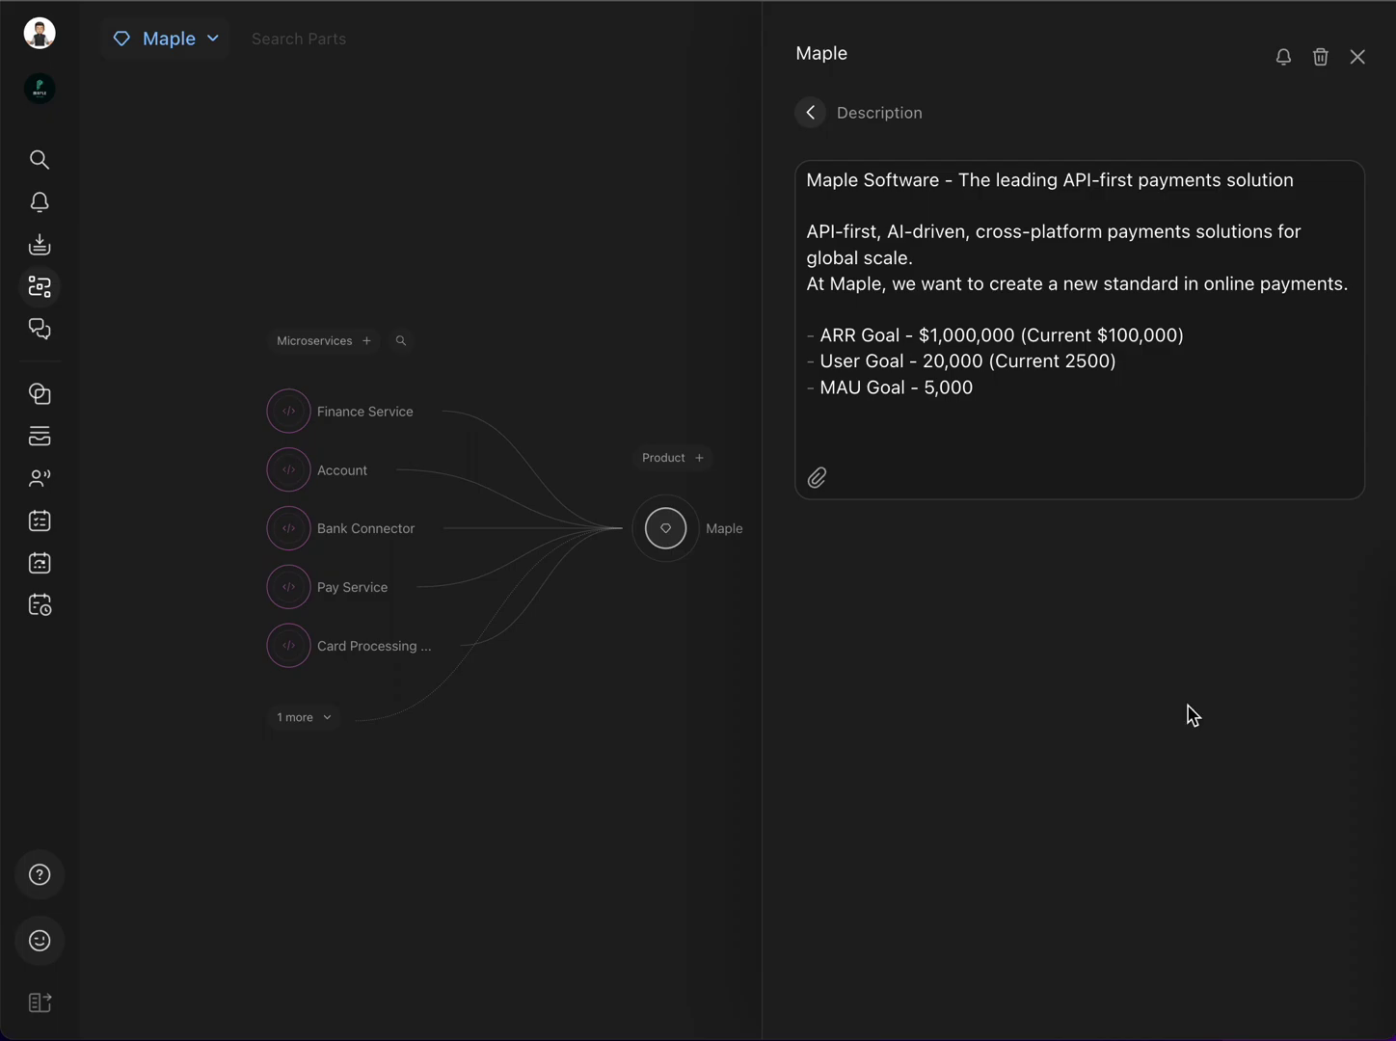
text(Pitch Deck - https://www.slideshare.net/zlidesco/pitch-deck-designed-by-zlides-212030290)
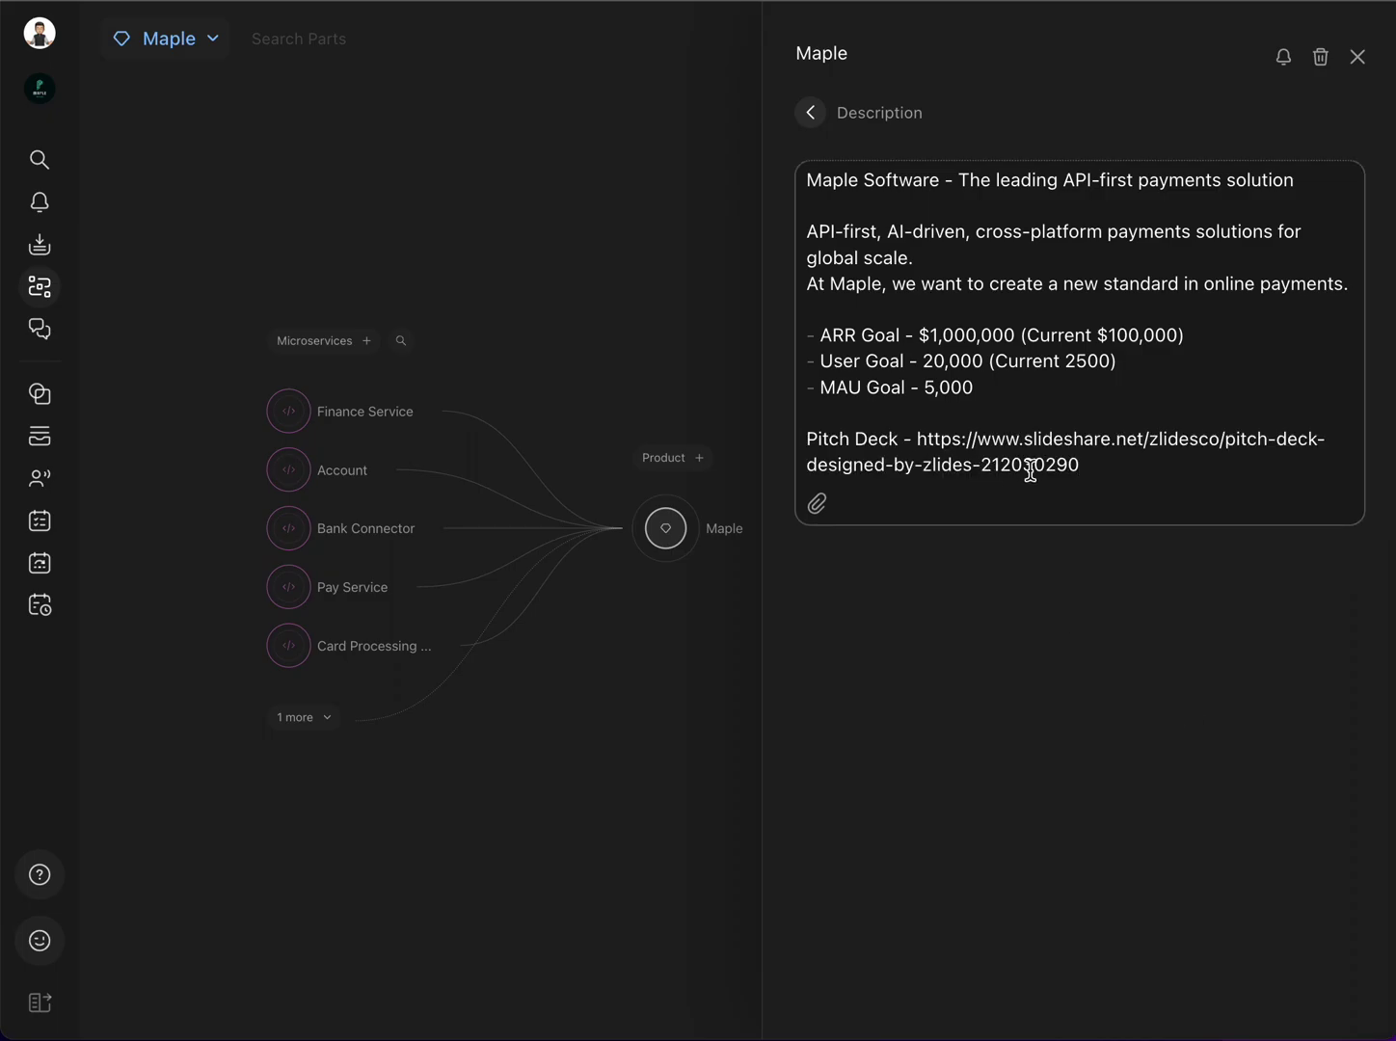
key(Return)
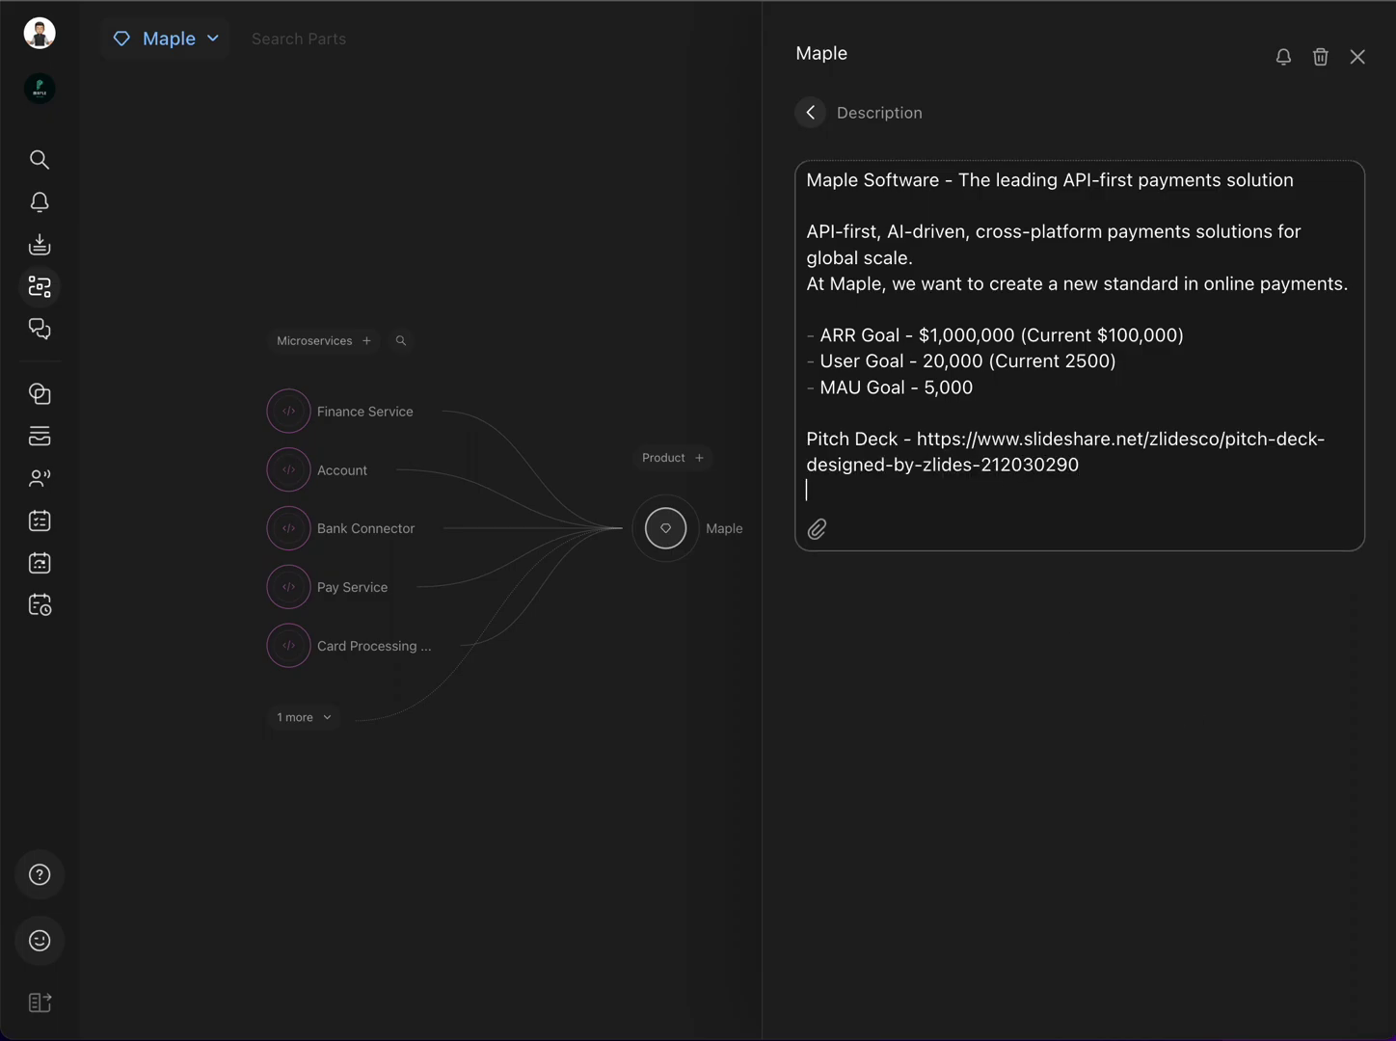
click(1358, 56)
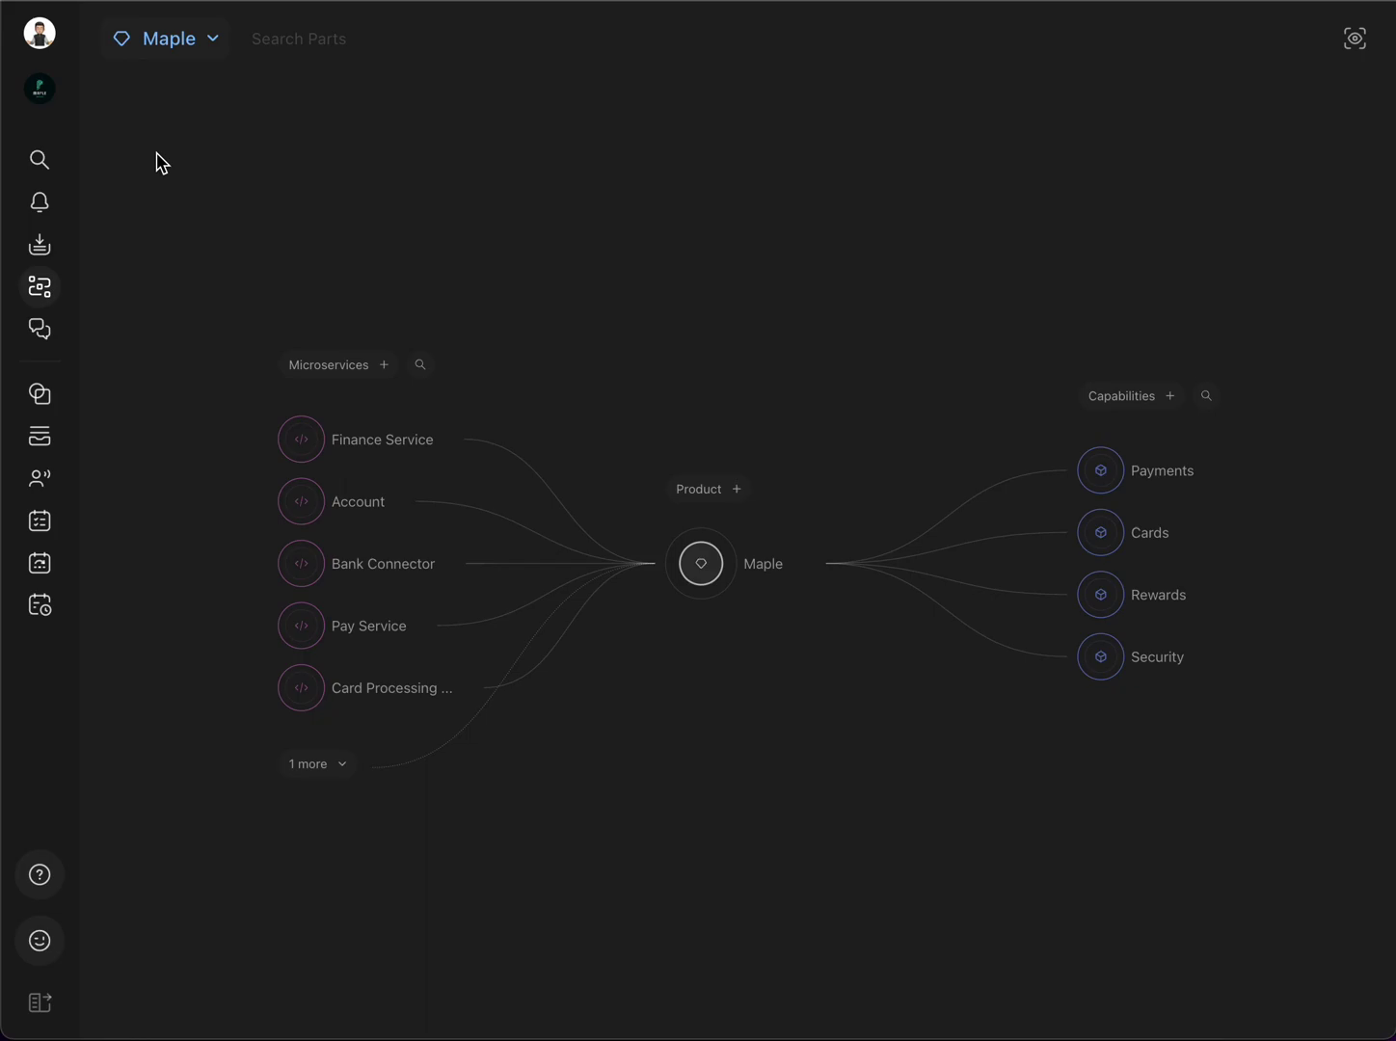
Go to the Maple org's DevOrg Settings members list.
click(41, 89)
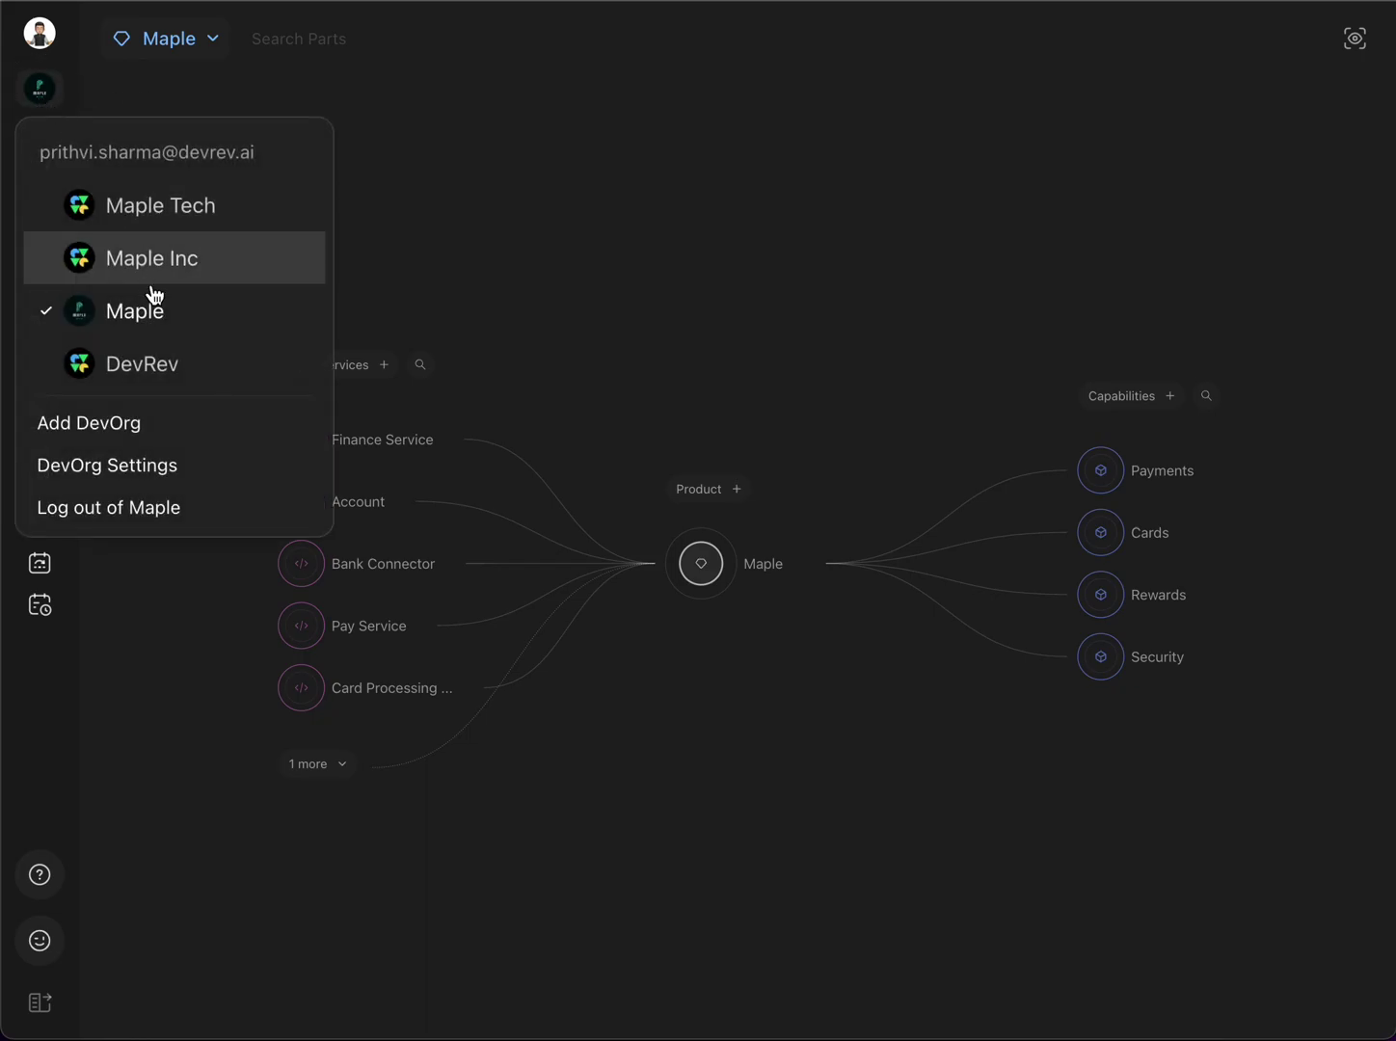
click(152, 465)
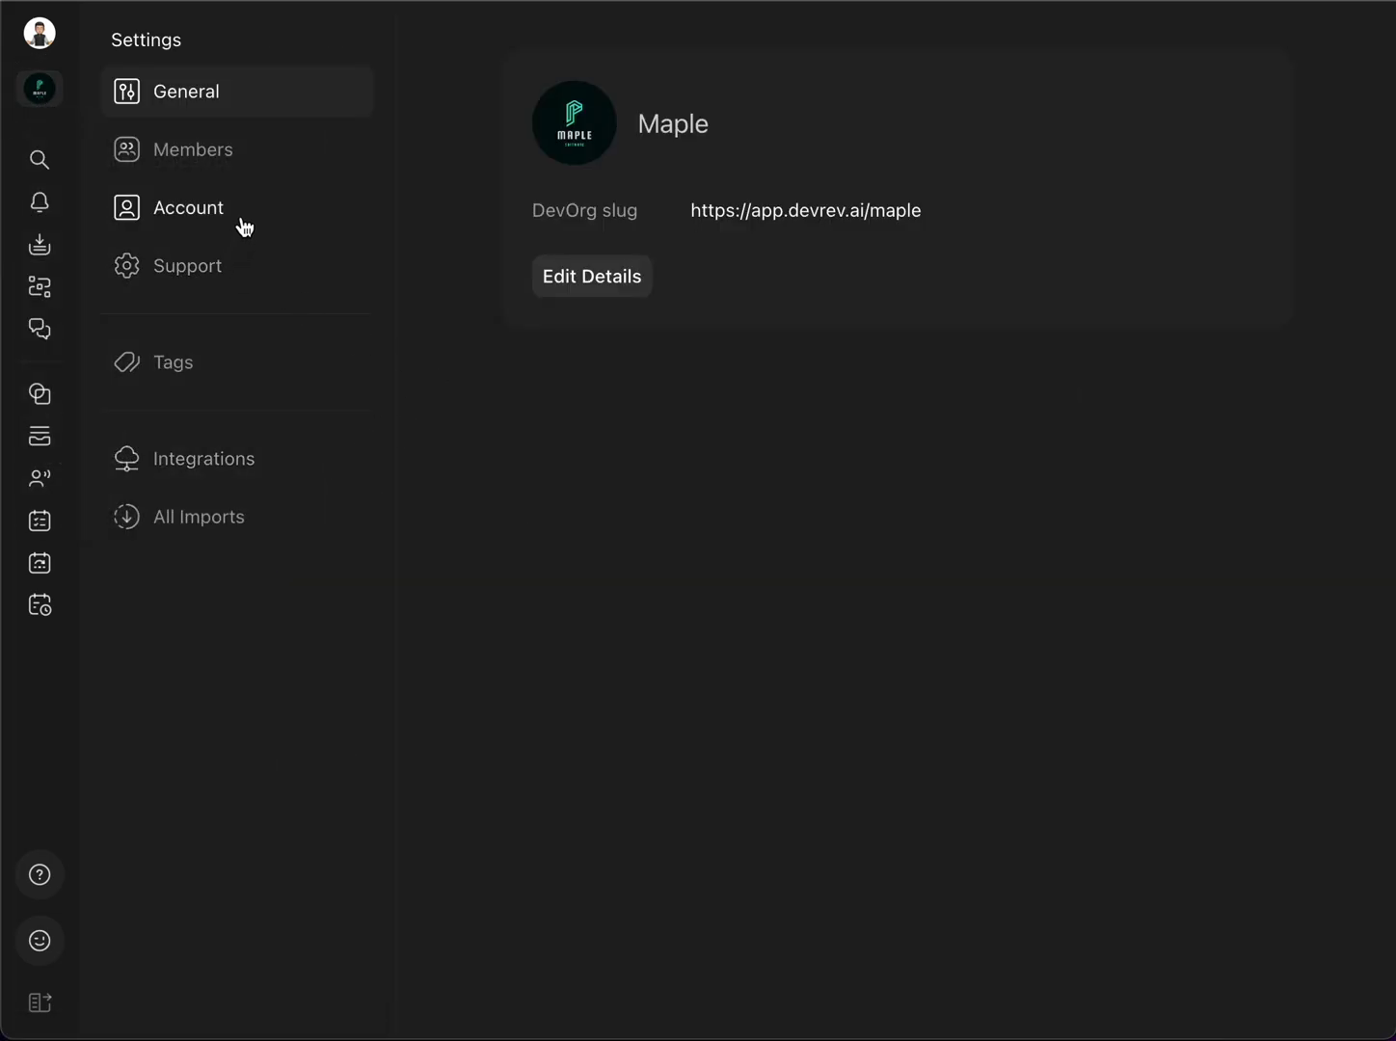
click(192, 150)
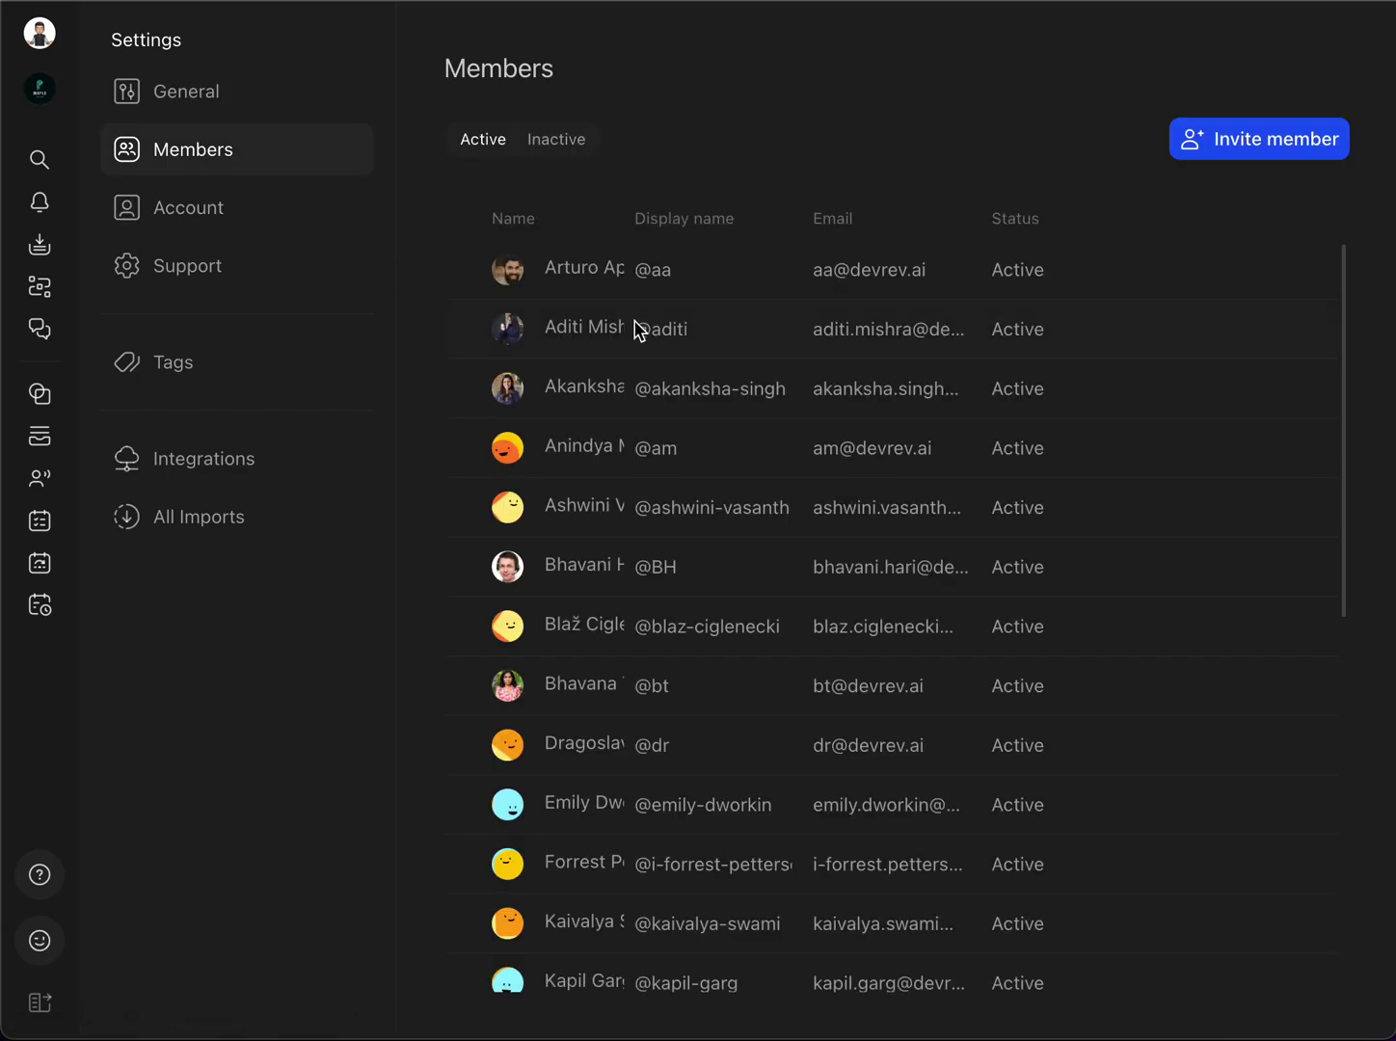
Invite the Leo Capital email address, then return to the parts map.
click(1259, 138)
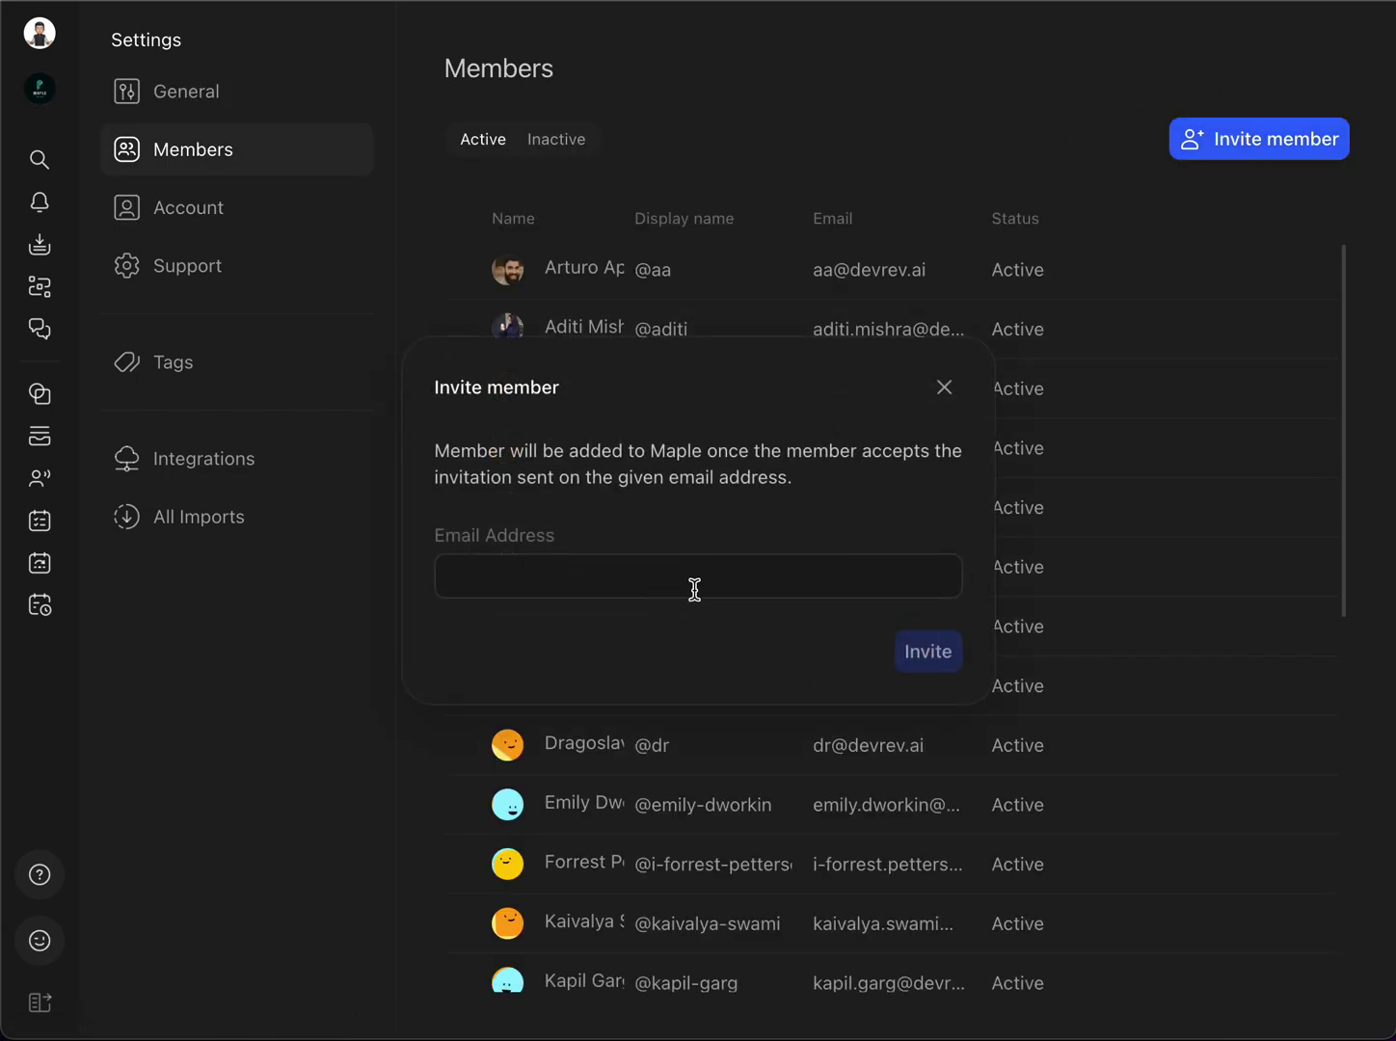
click(698, 576)
click(928, 652)
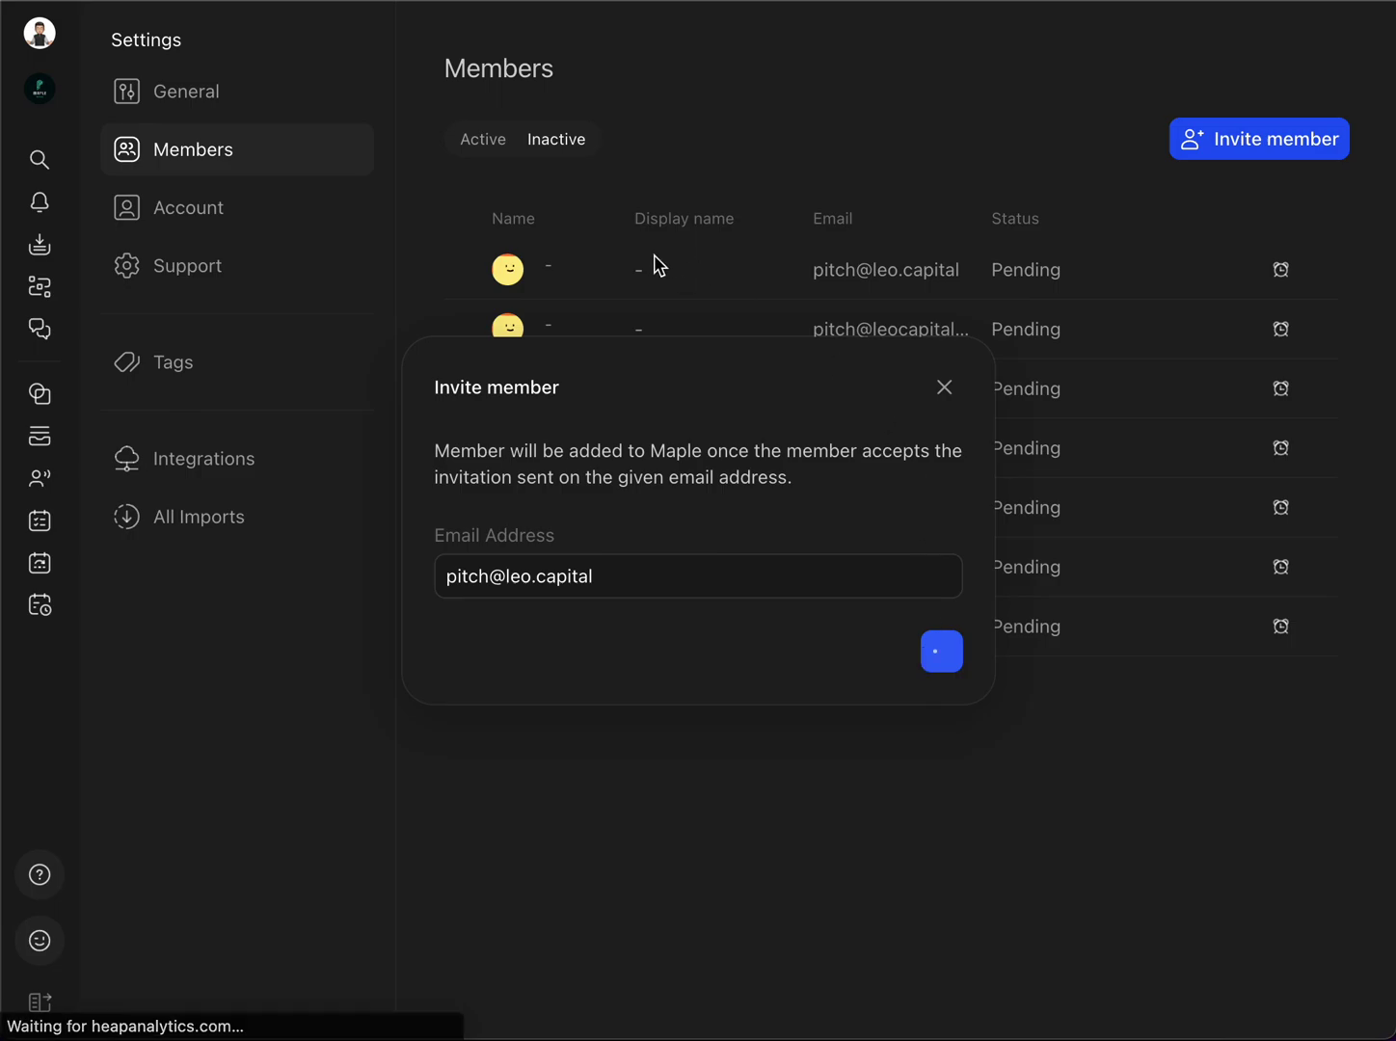
click(39, 286)
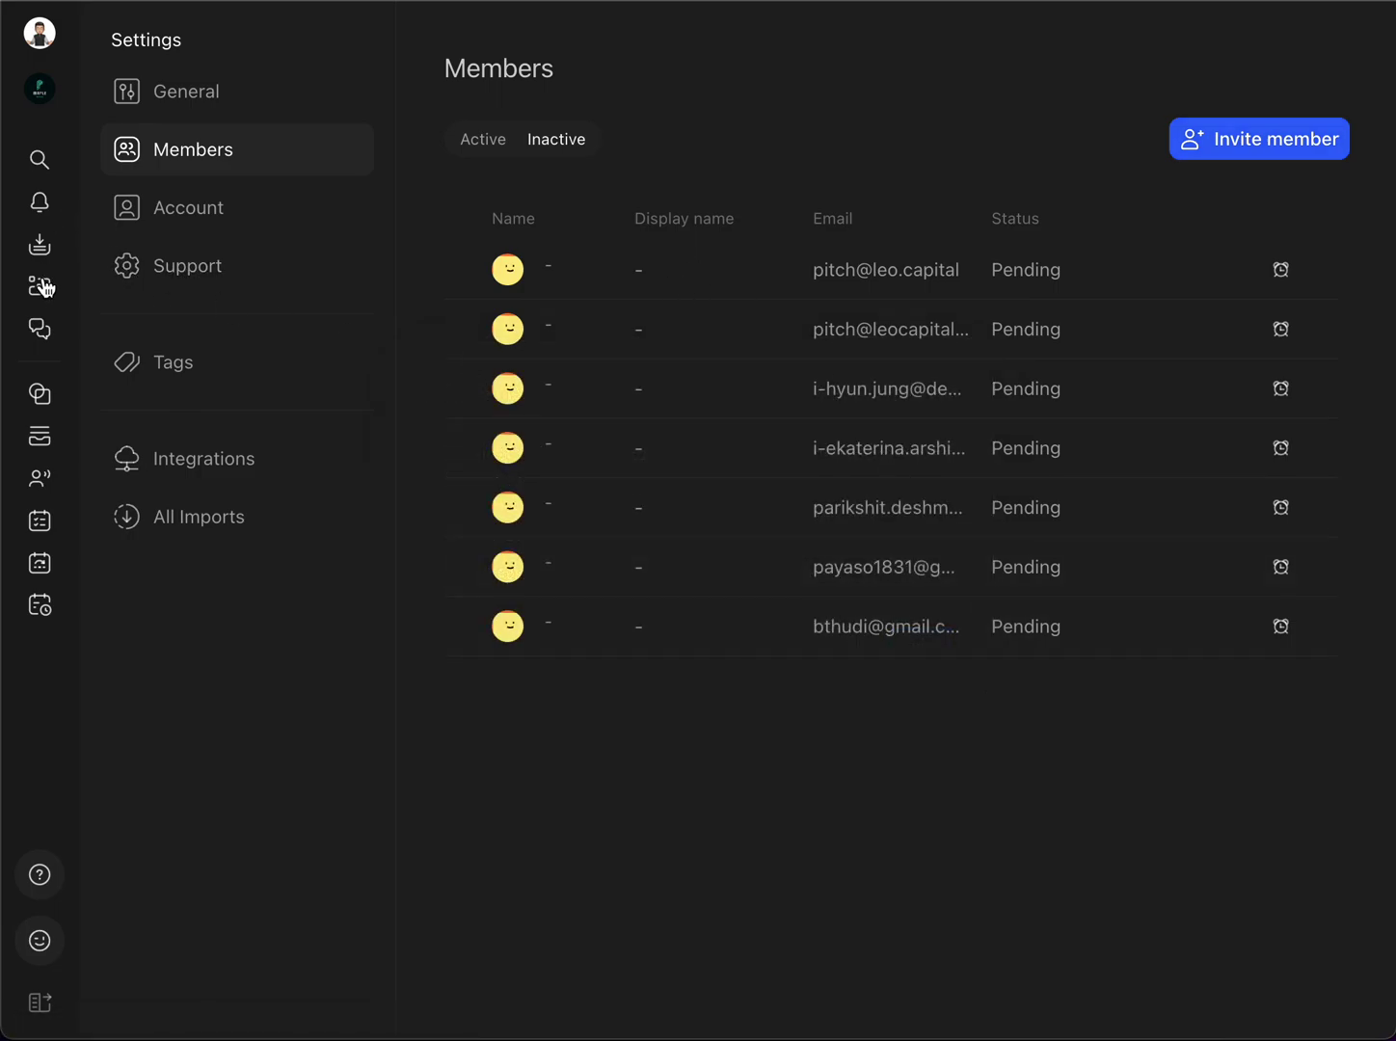